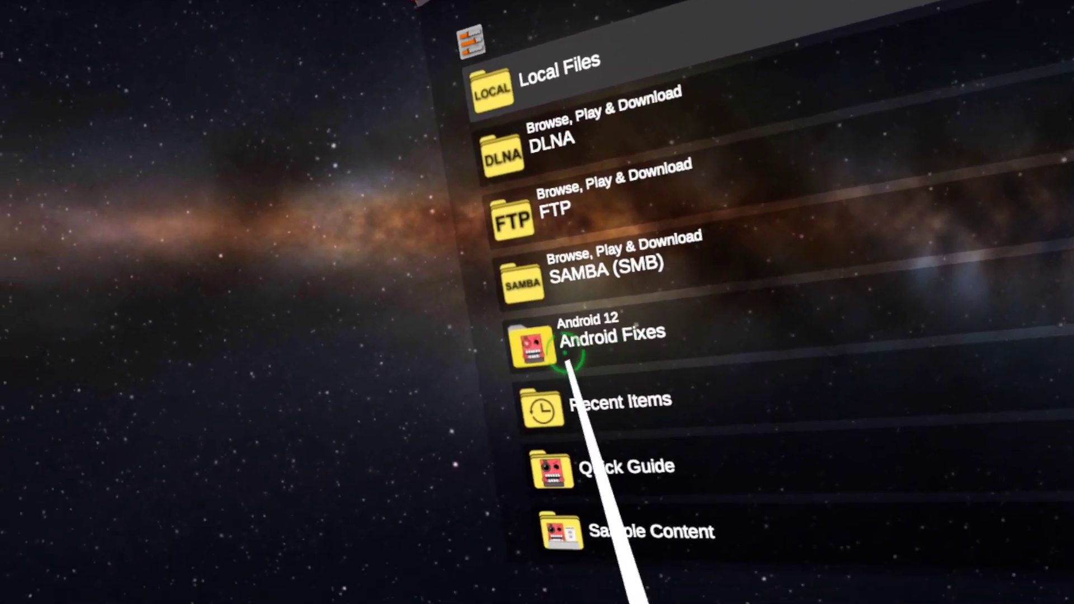
Step: Open the Android Fixes folder listing Read Me First and Enable Manage All Files
click(595, 290)
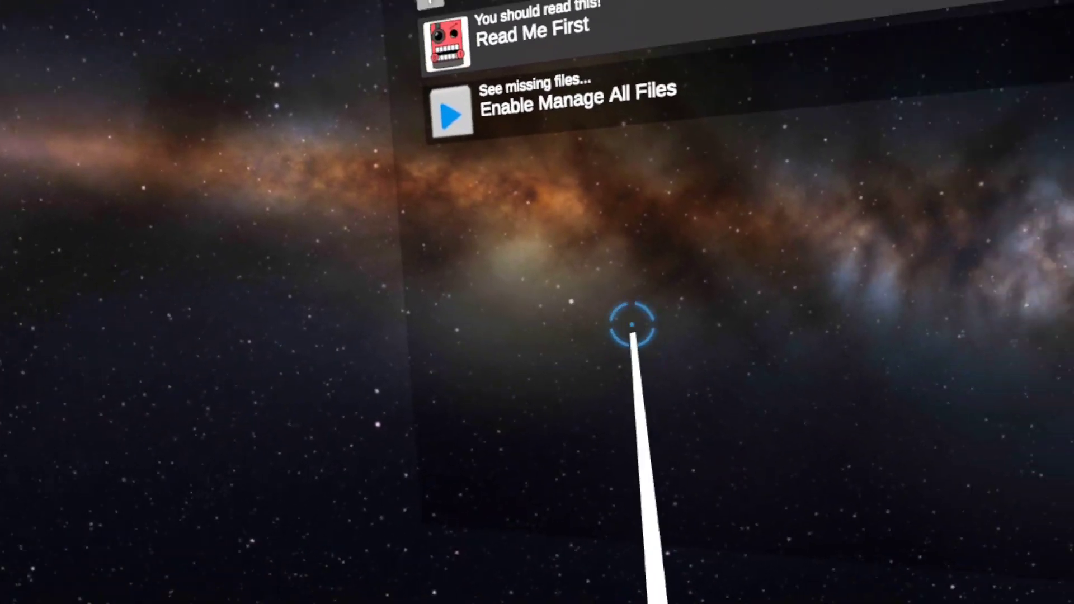
Step: View the Enable Manage All Files help, dismiss the settings popup and Extra Help, and return to Available Content
click(445, 147)
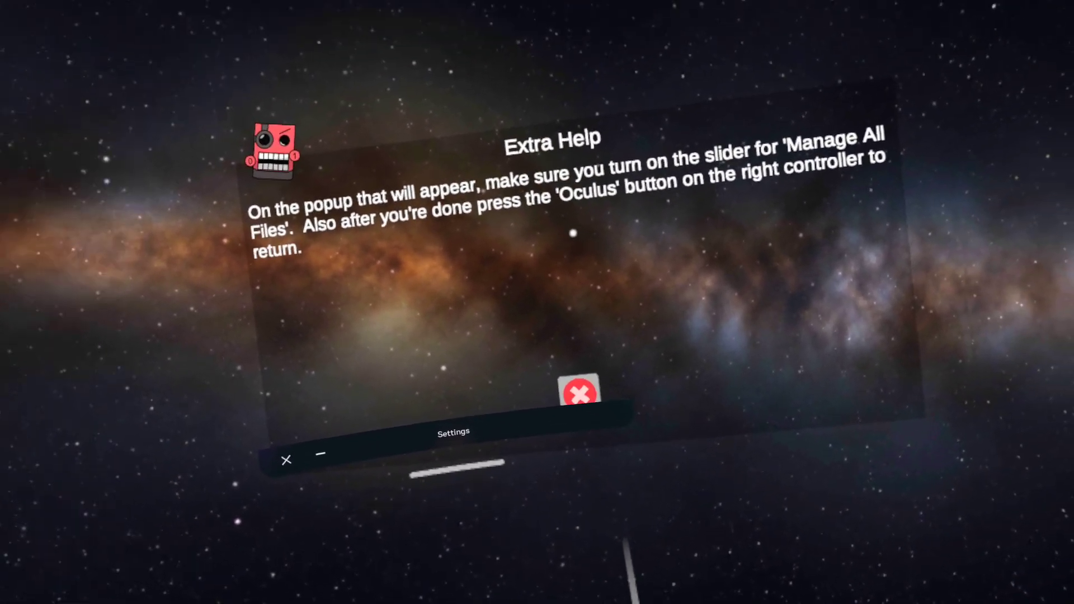
click(647, 229)
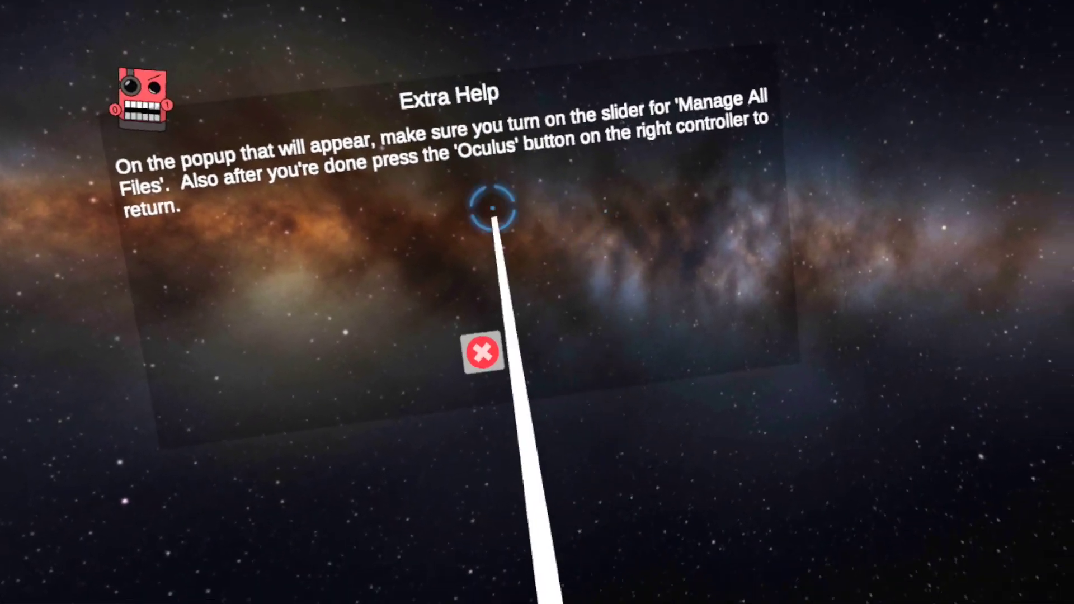
key(super)
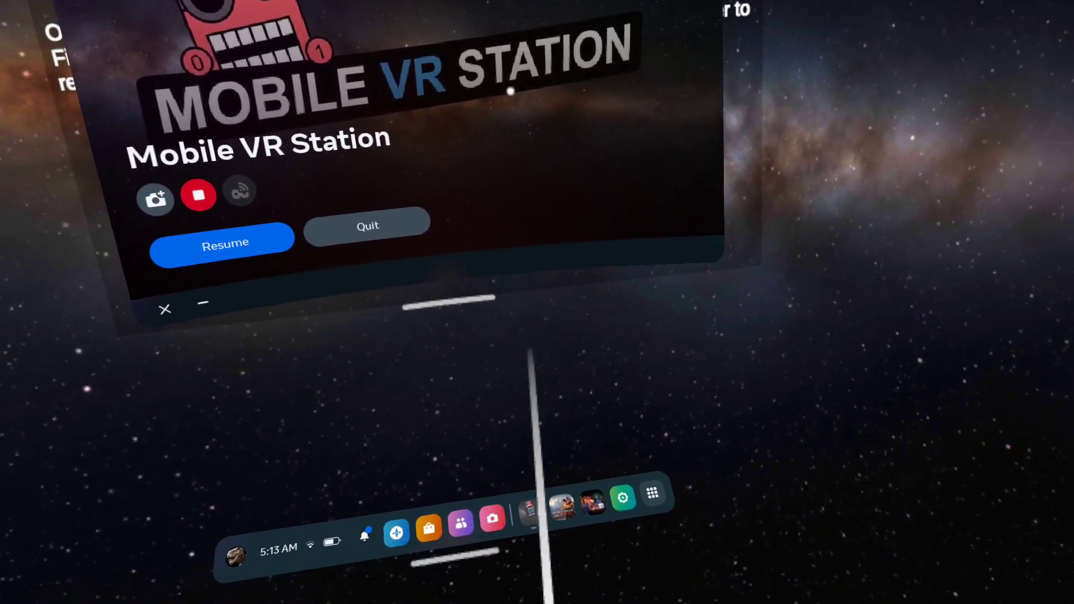
key(super)
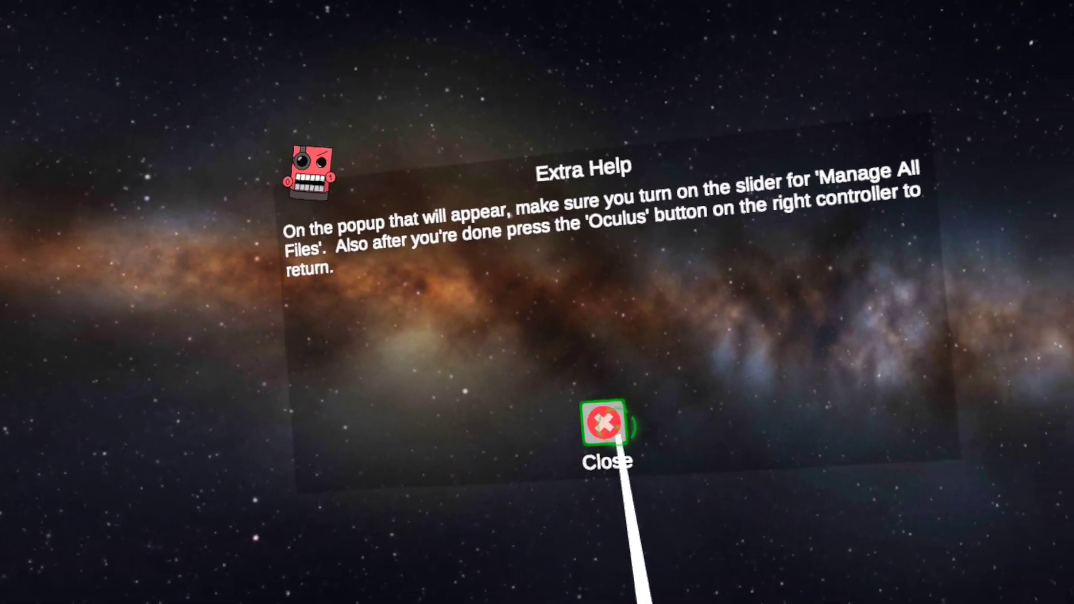
click(599, 428)
click(473, 106)
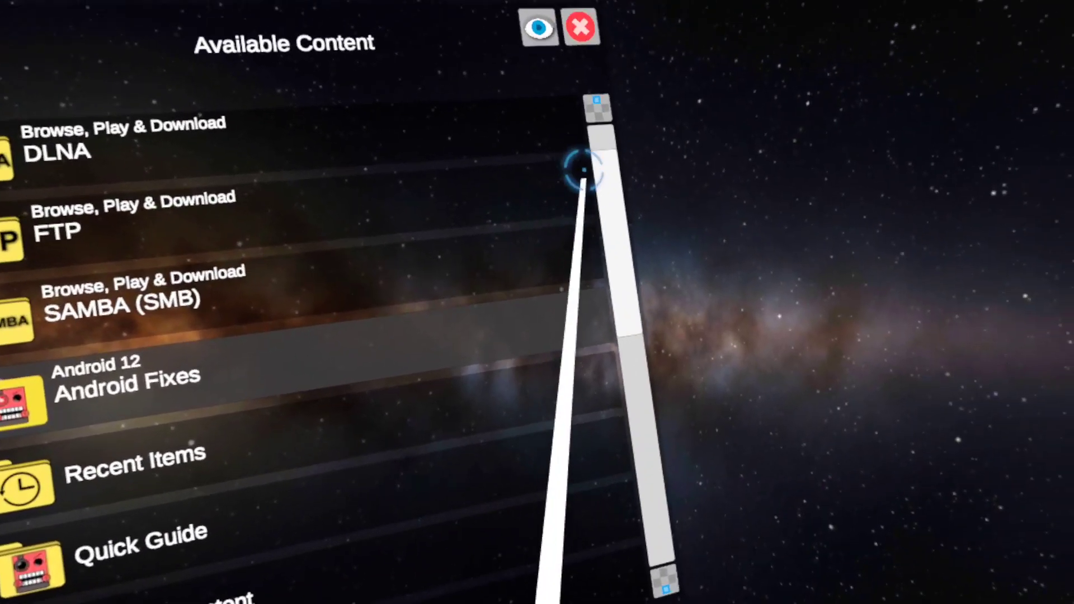
scroll(641, 173, up, 1)
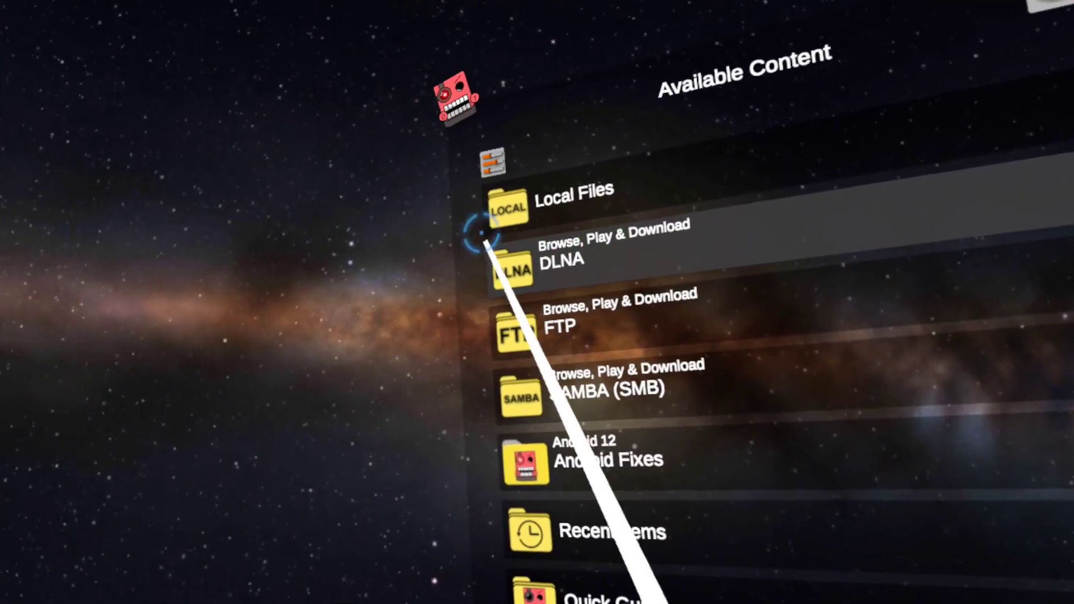
Step: Navigate Local Files, peek into INTERNAL, then open the Downloads folder with the mod zips
click(495, 201)
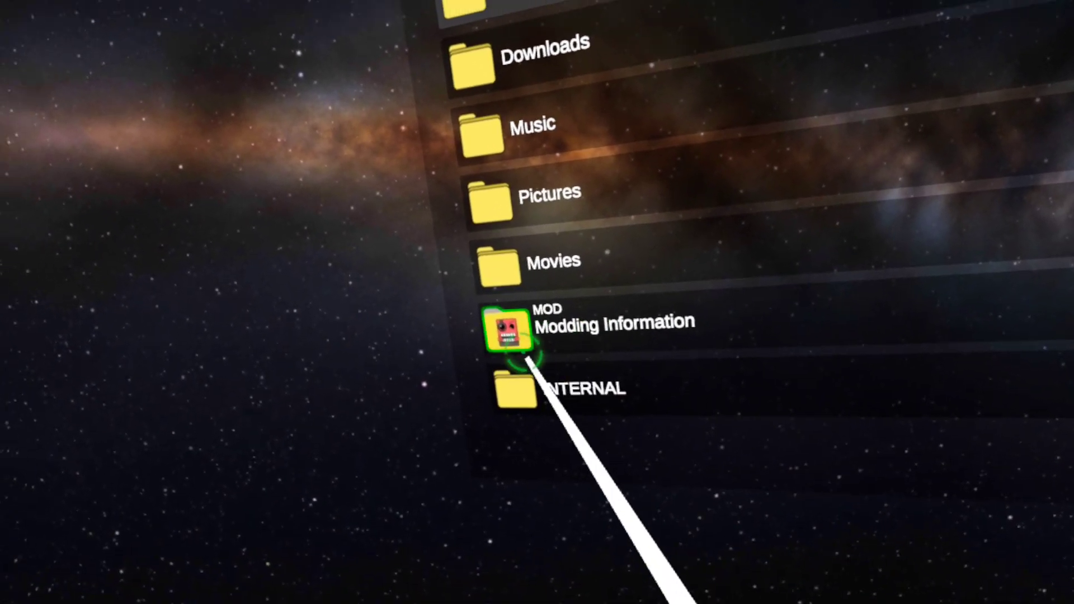
click(506, 376)
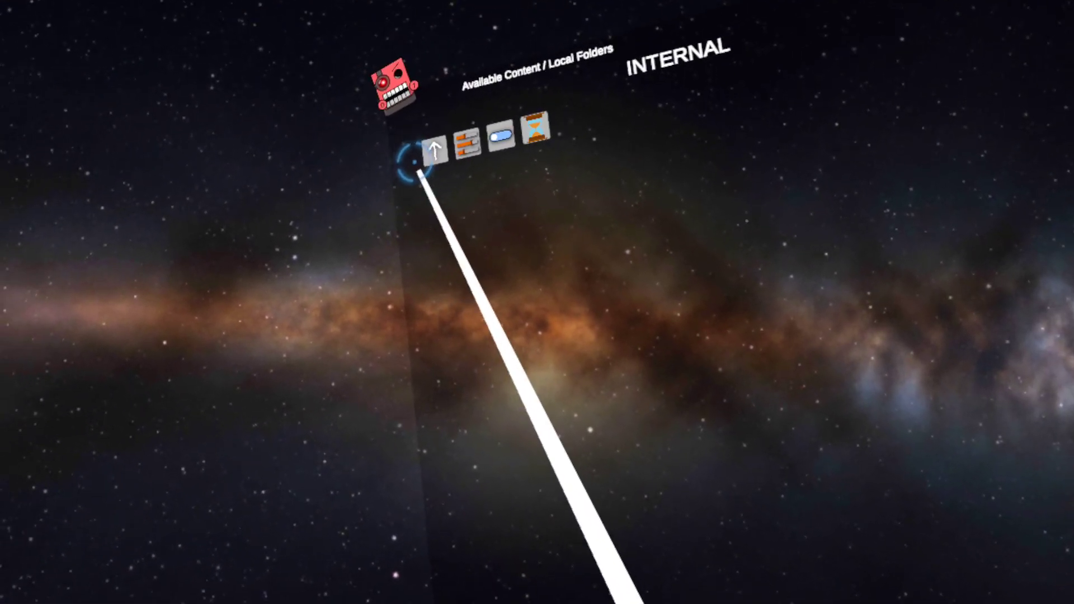
click(424, 137)
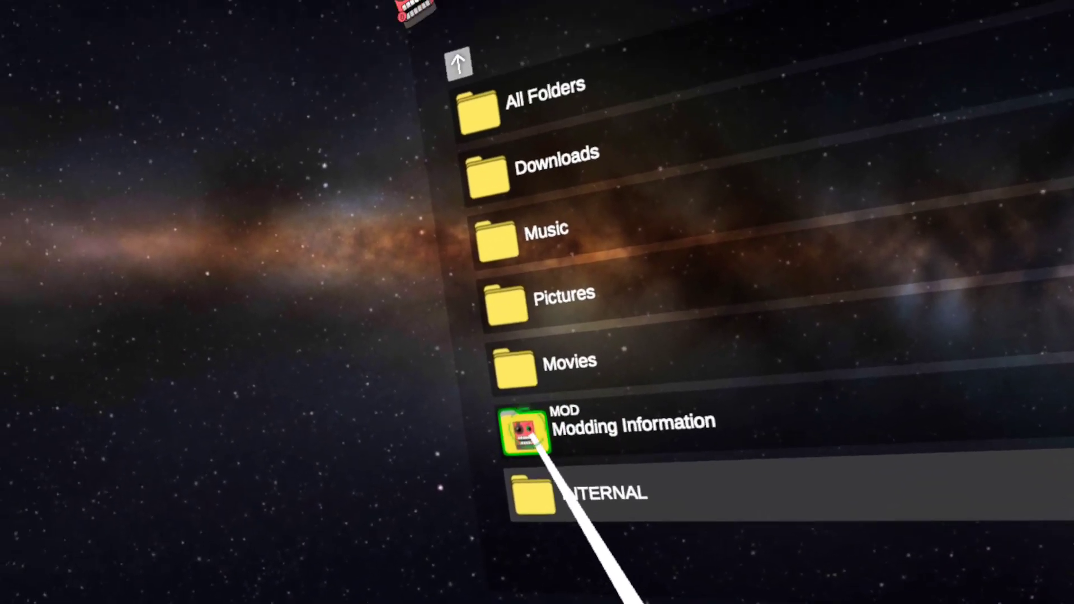
click(467, 173)
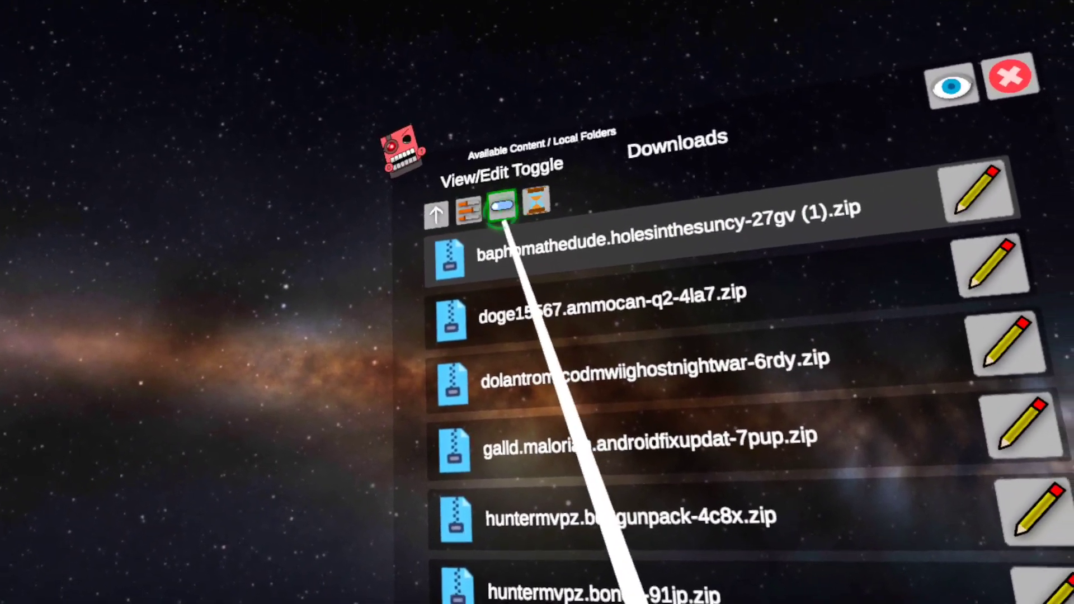
Step: Copy the baphomathedude.holesinthesuncy-27gv (1).zip from Downloads and go back up to Local Folders
click(517, 205)
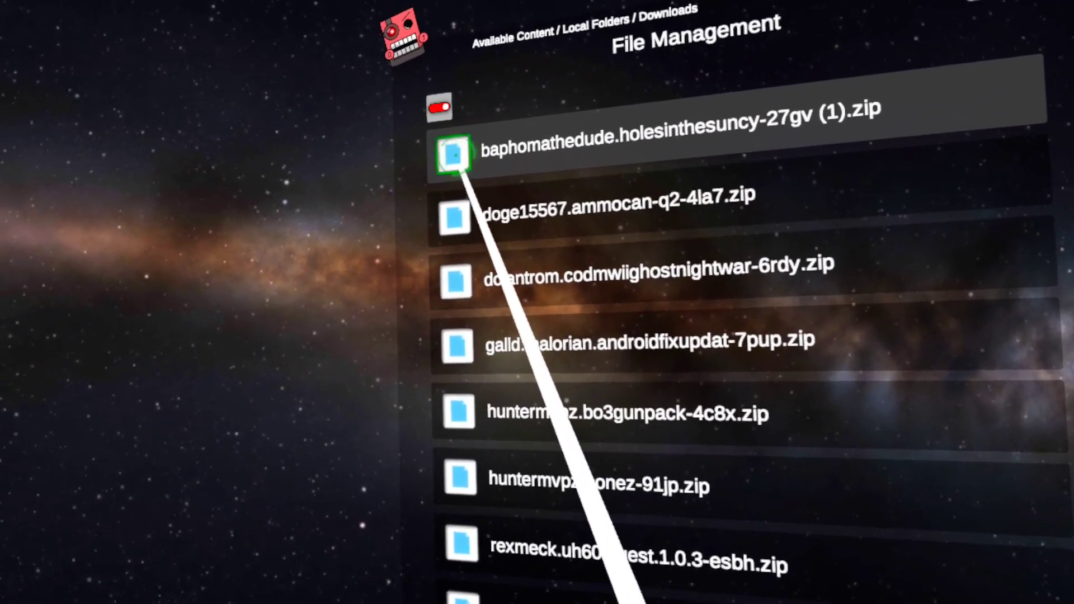
click(489, 149)
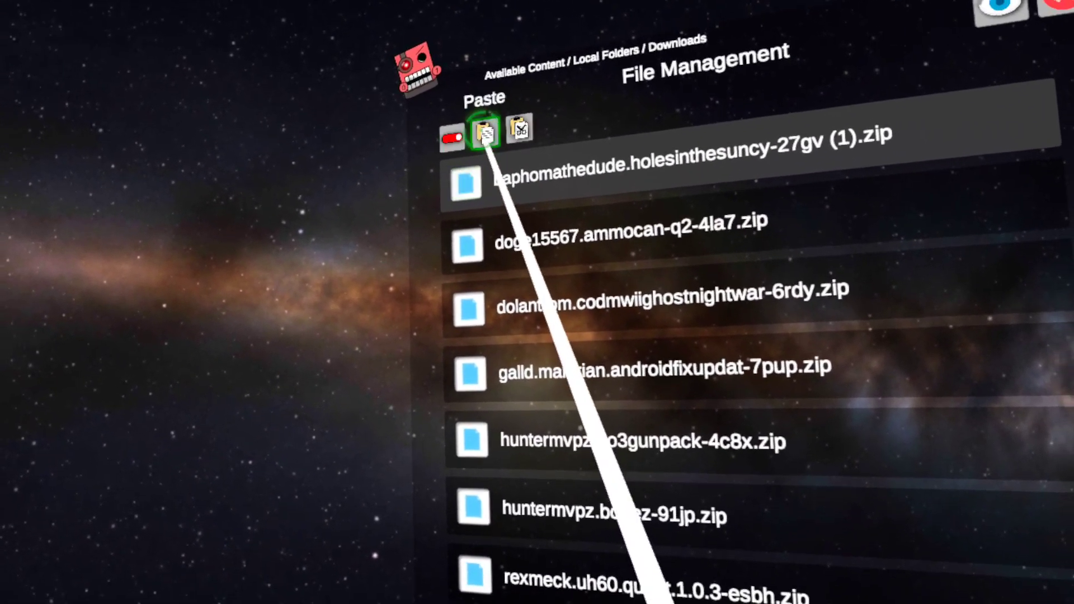
click(471, 127)
click(478, 97)
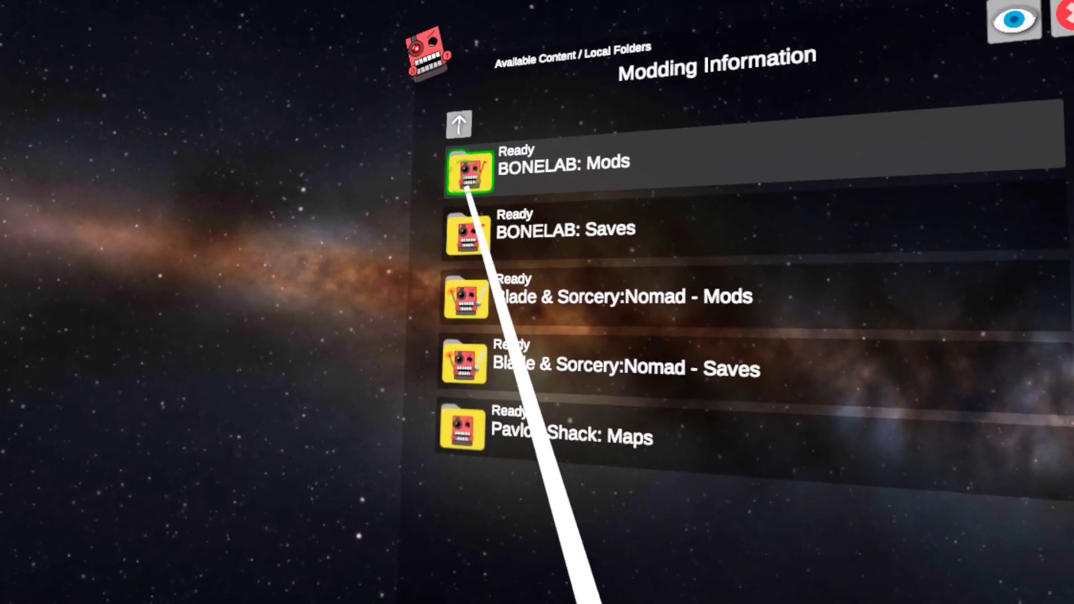
Step: Paste the copied holesinthesuncy zip into the scoped BONELAB: Mods folder and go back up
click(511, 246)
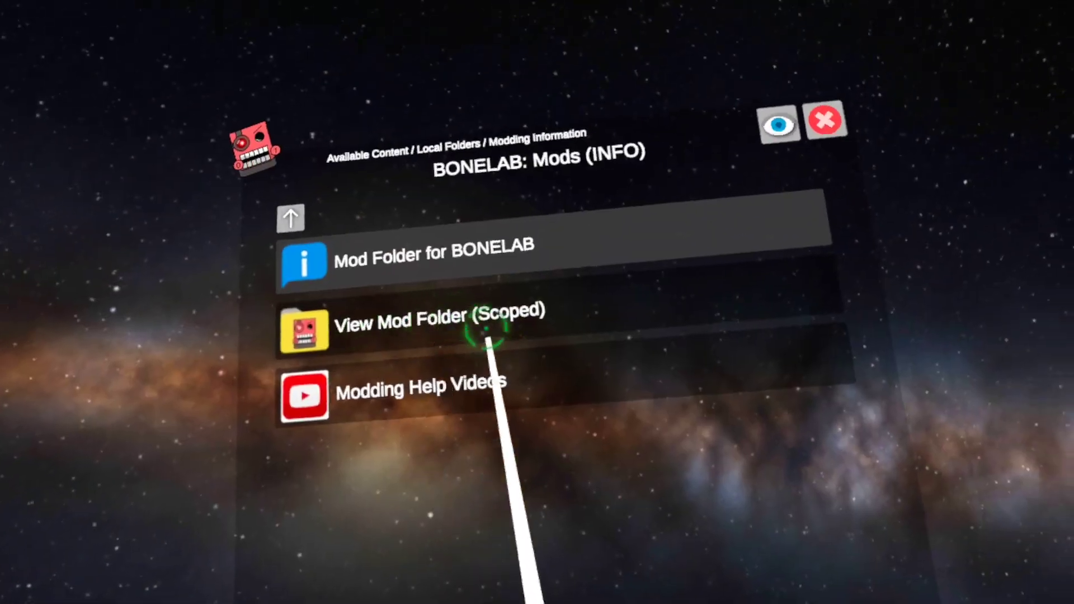
click(492, 242)
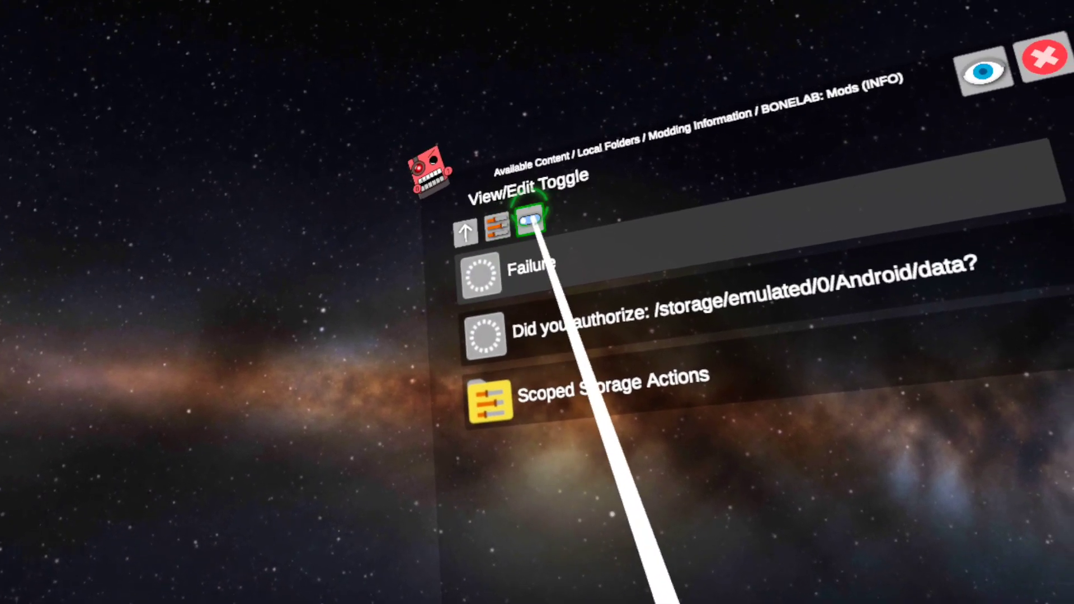
click(522, 202)
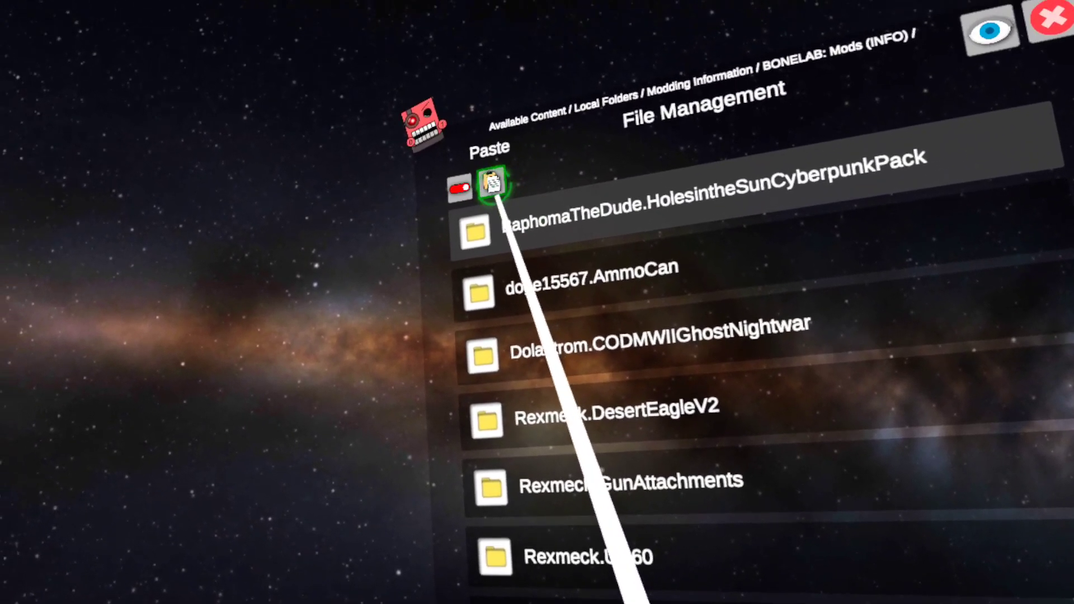
click(492, 183)
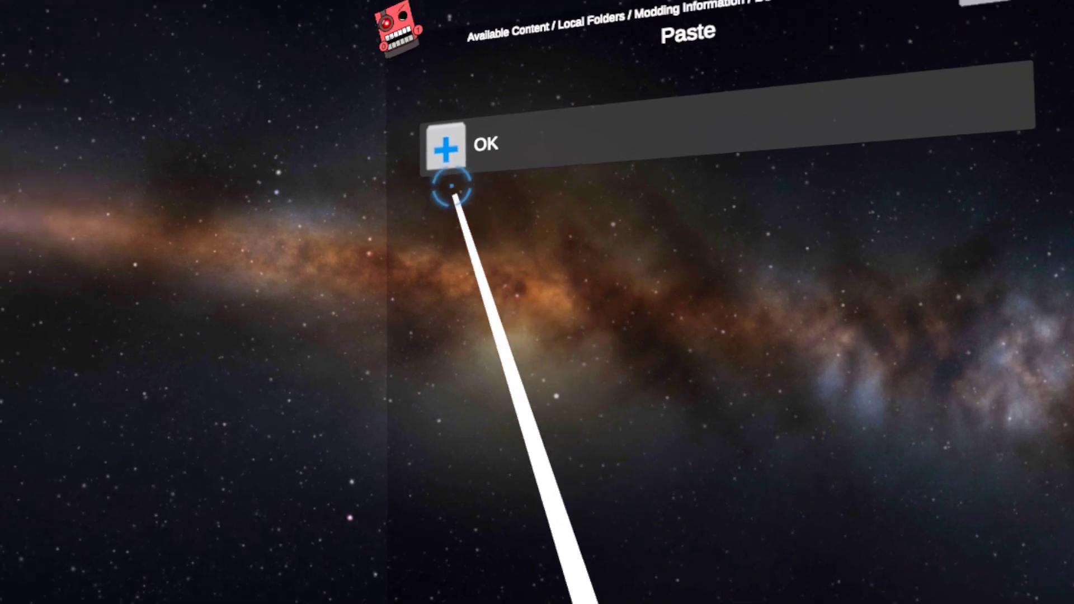
click(422, 181)
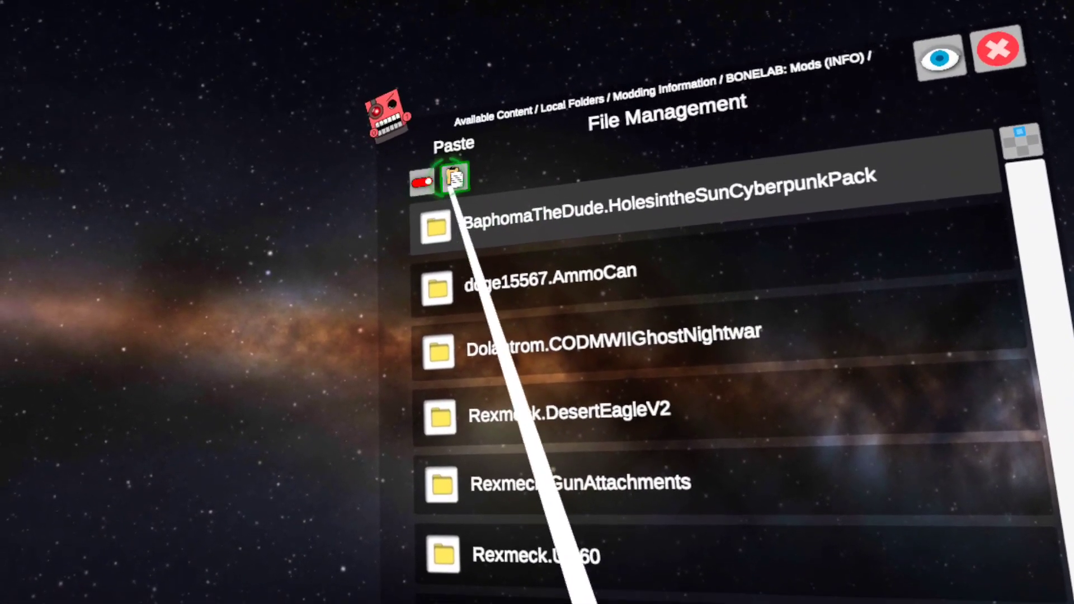
click(425, 180)
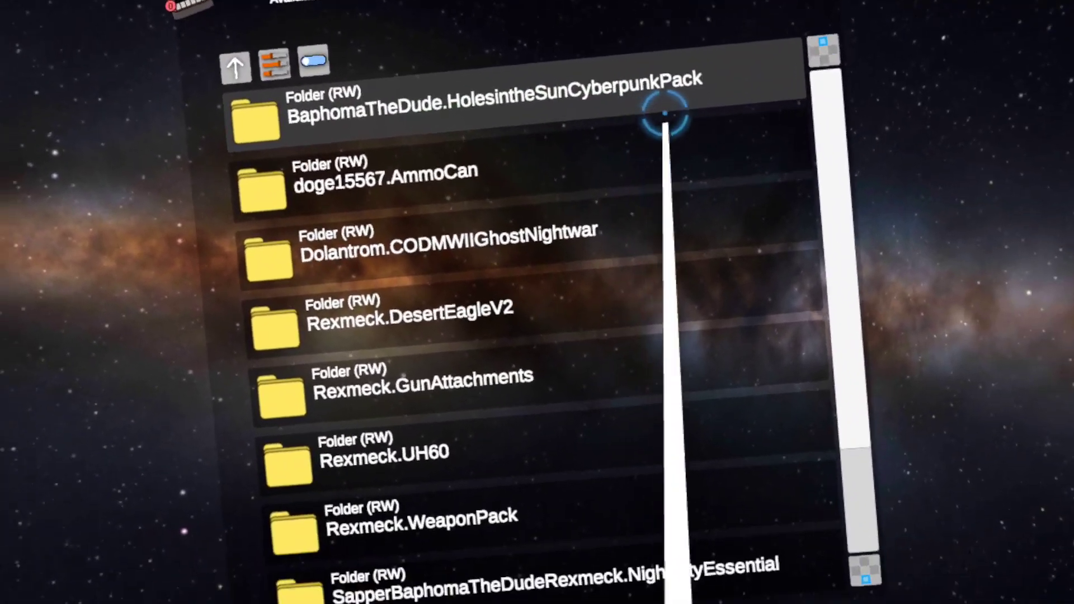
scroll(665, 118, down, 1)
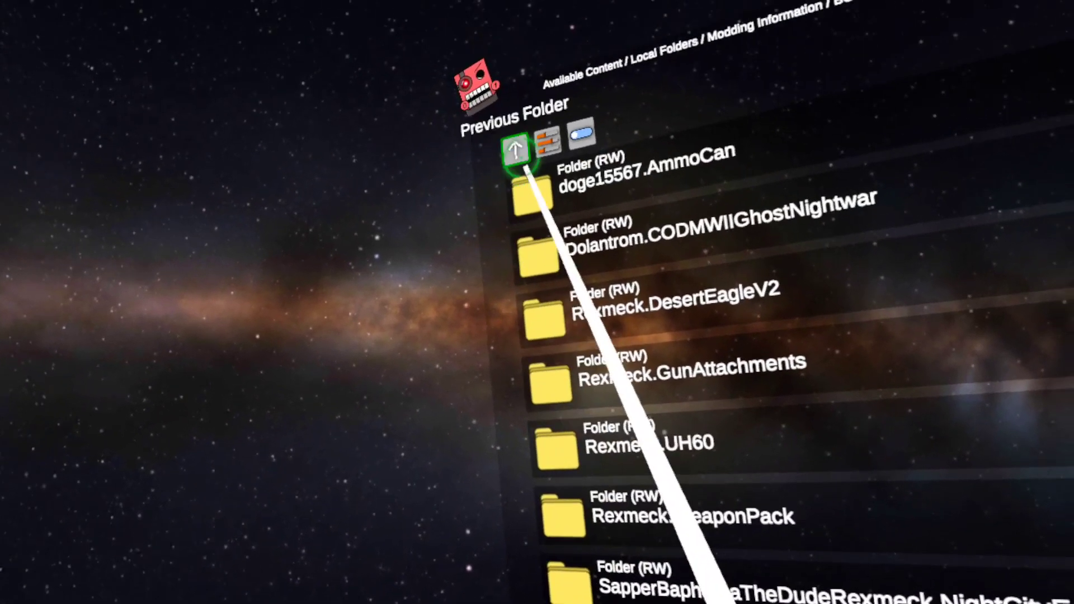
click(516, 151)
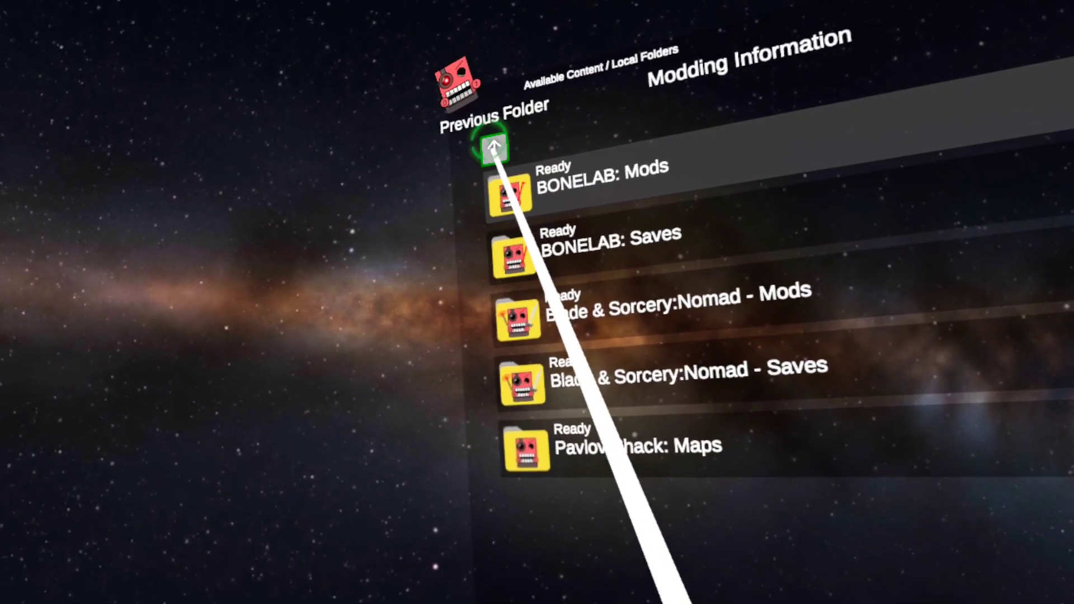
Step: Return to Downloads via Available Content and Local Files, and bring up the mod zip's actions
click(493, 149)
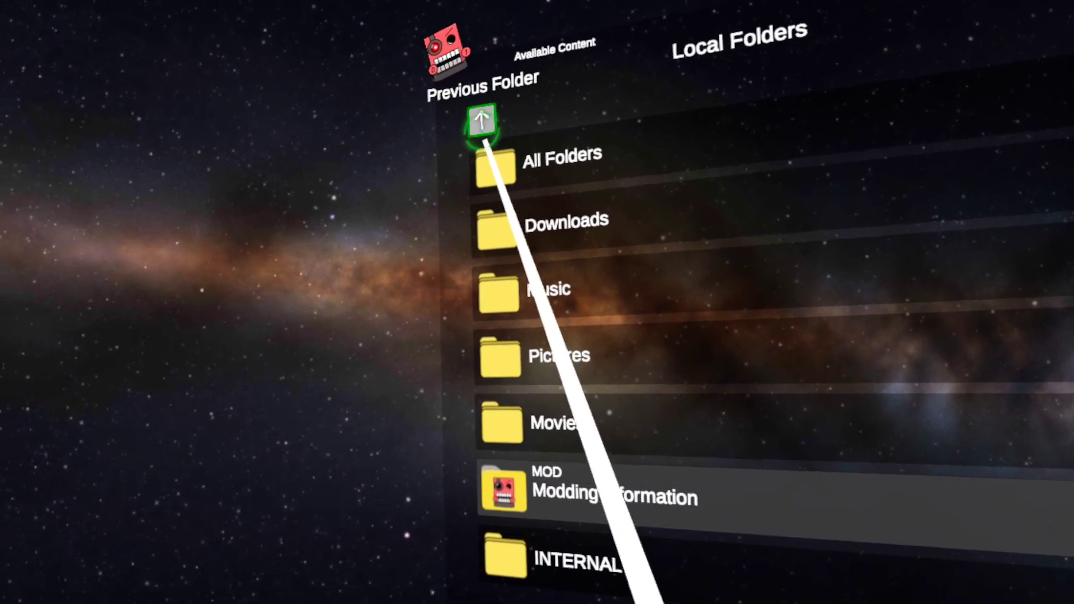
click(482, 122)
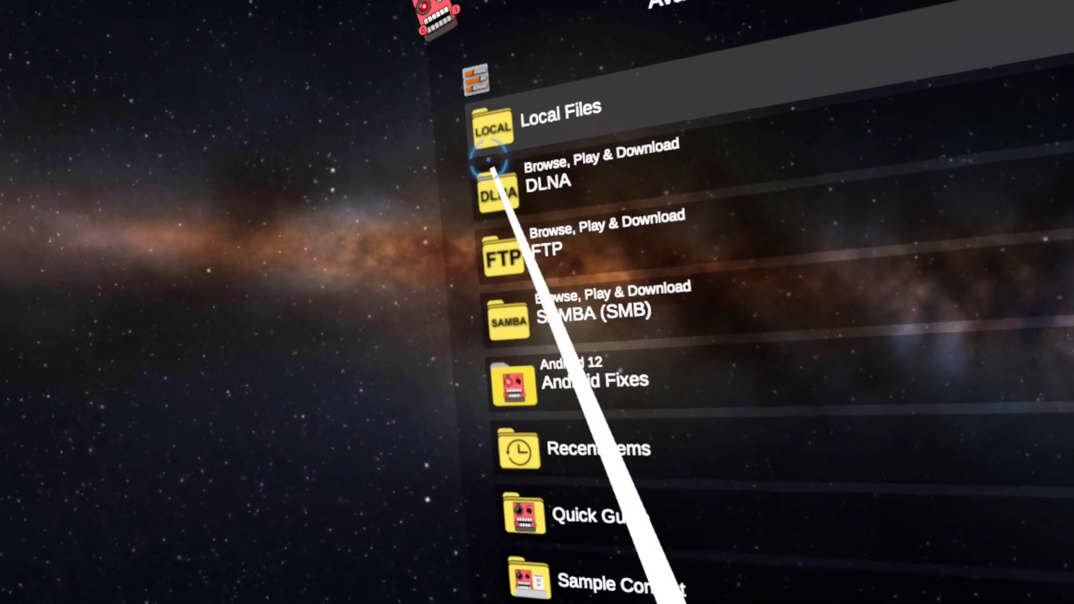
click(495, 126)
click(473, 191)
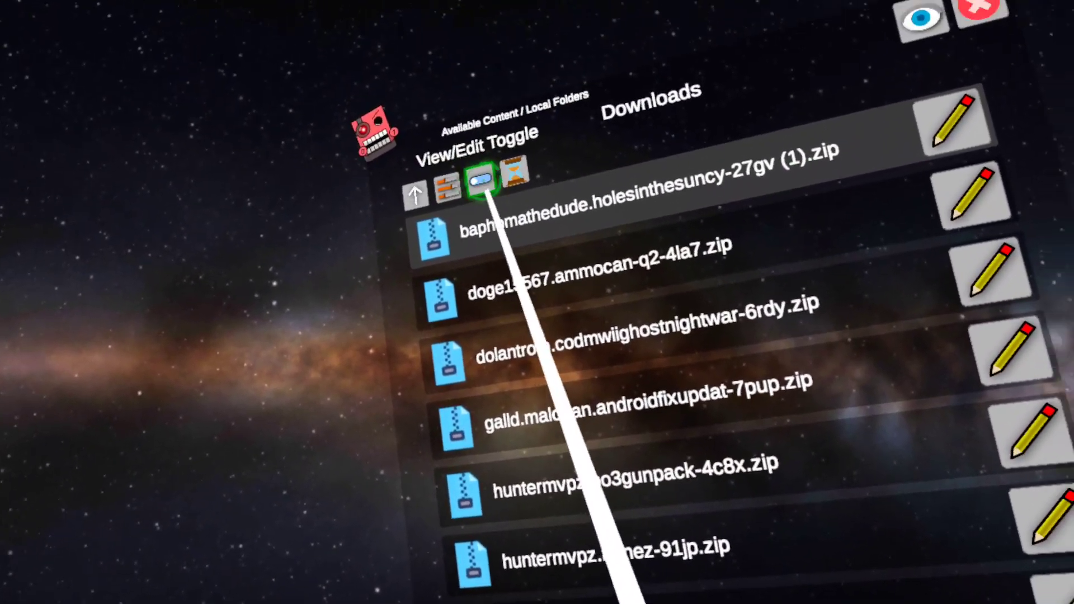
click(481, 178)
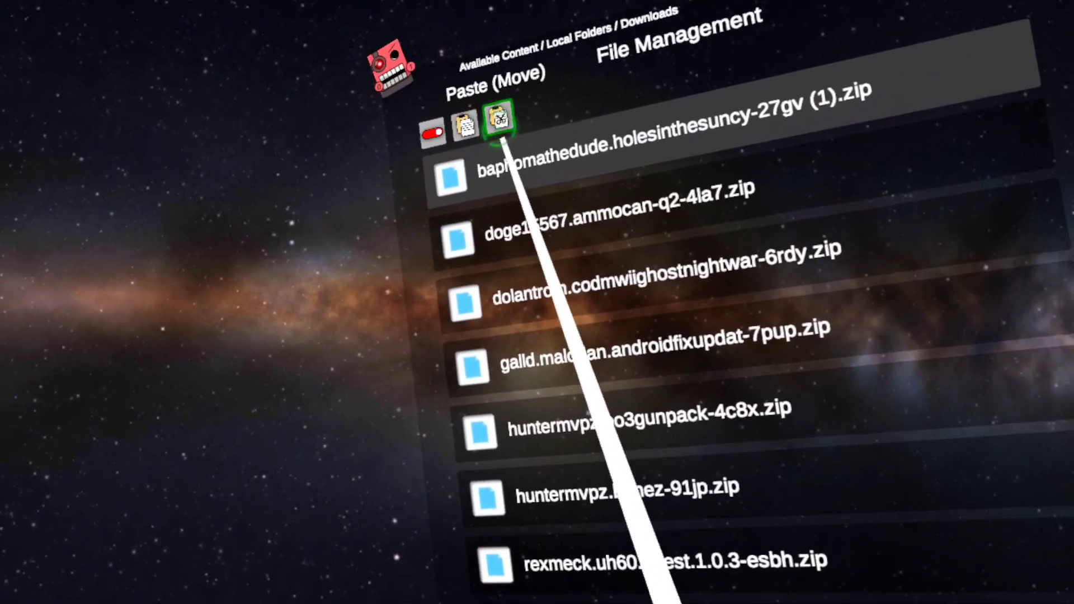
click(433, 133)
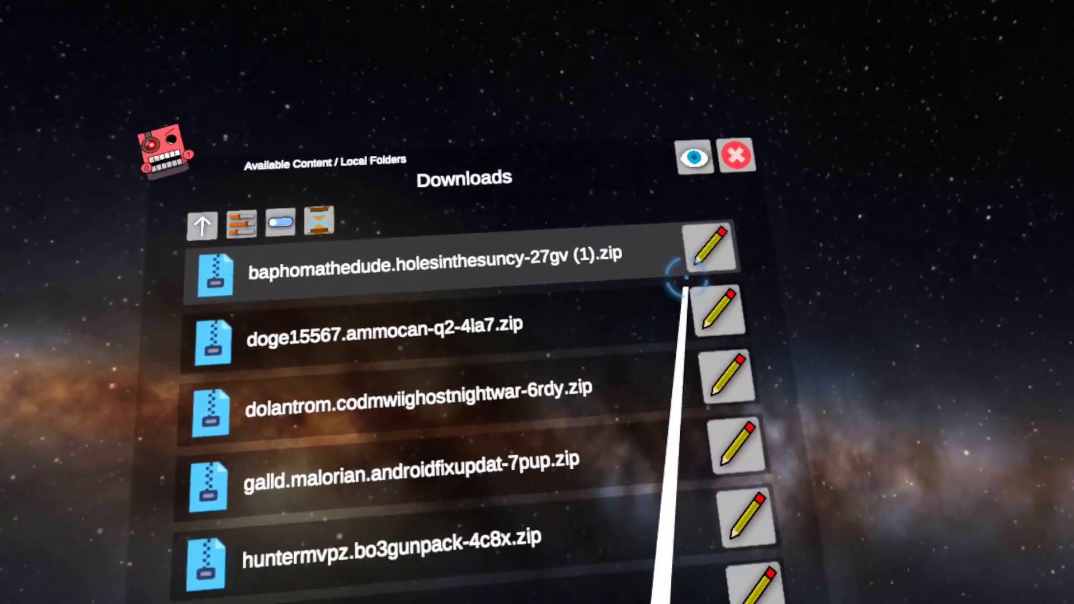
click(443, 233)
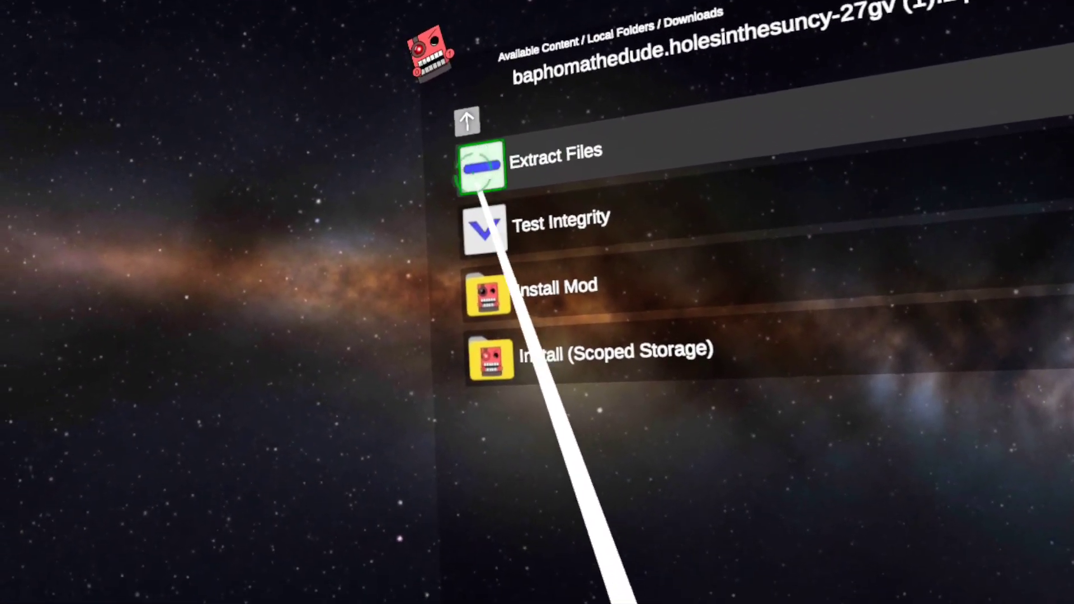
Step: Extract the zip into a BaphomaTheDude.HolesintheSunCyberpunkPack folder and copy that folder
click(480, 168)
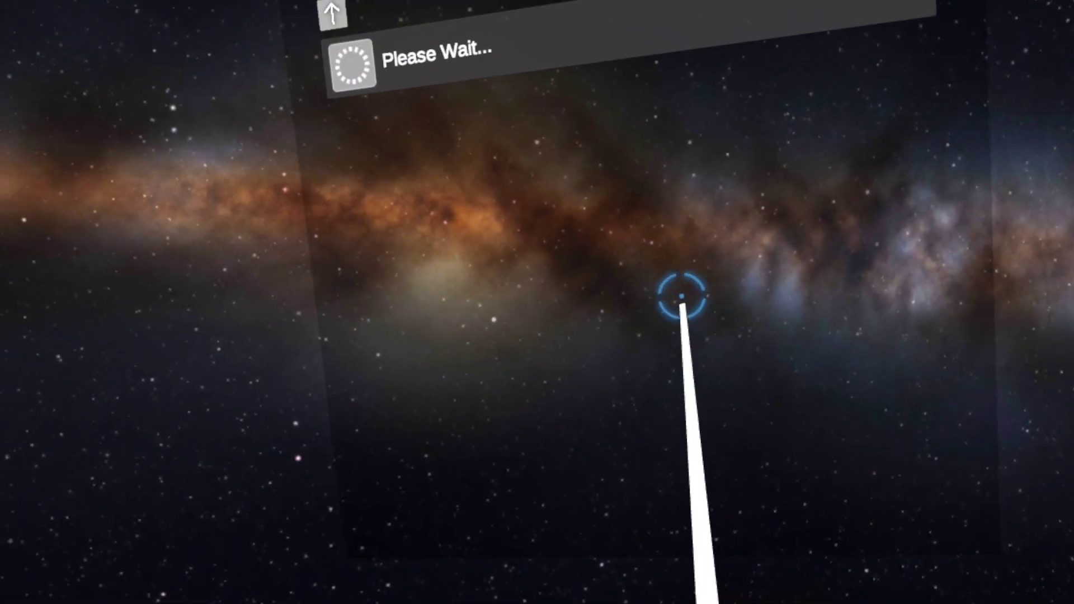
click(423, 159)
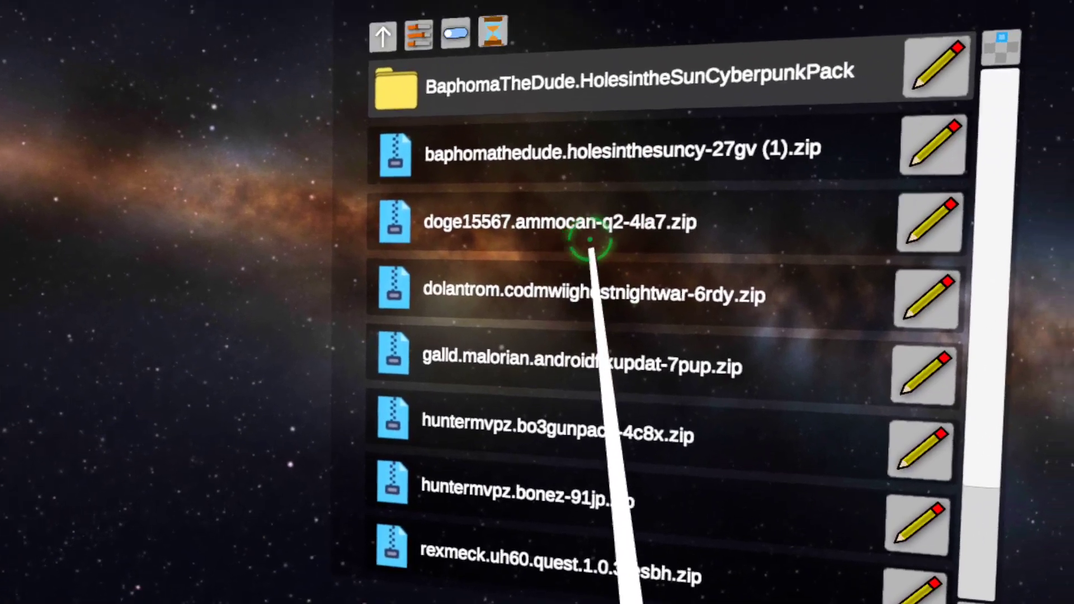
click(508, 203)
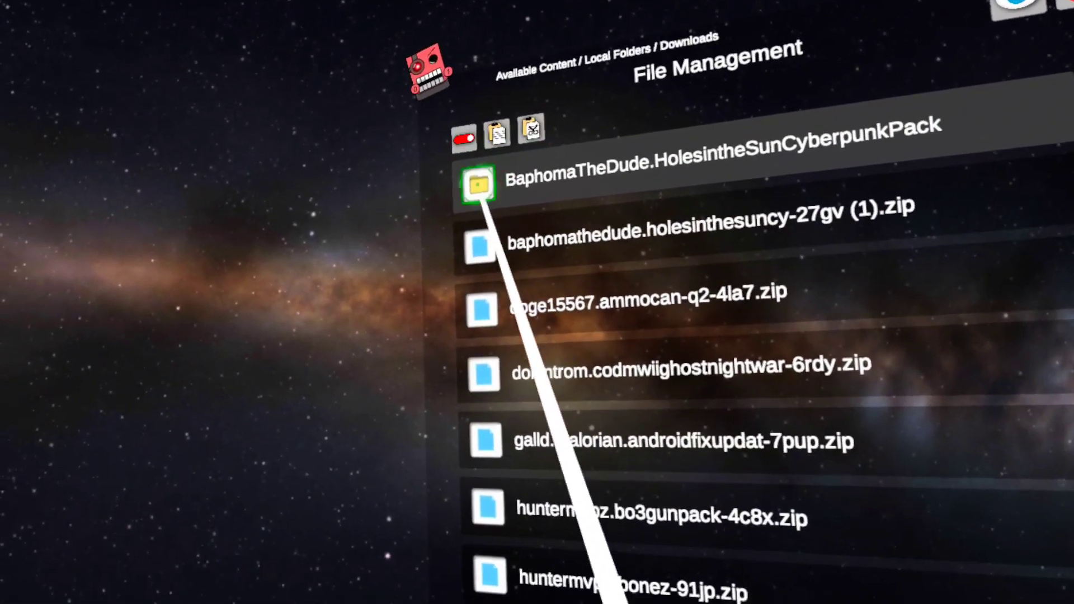
click(479, 185)
click(494, 139)
click(460, 141)
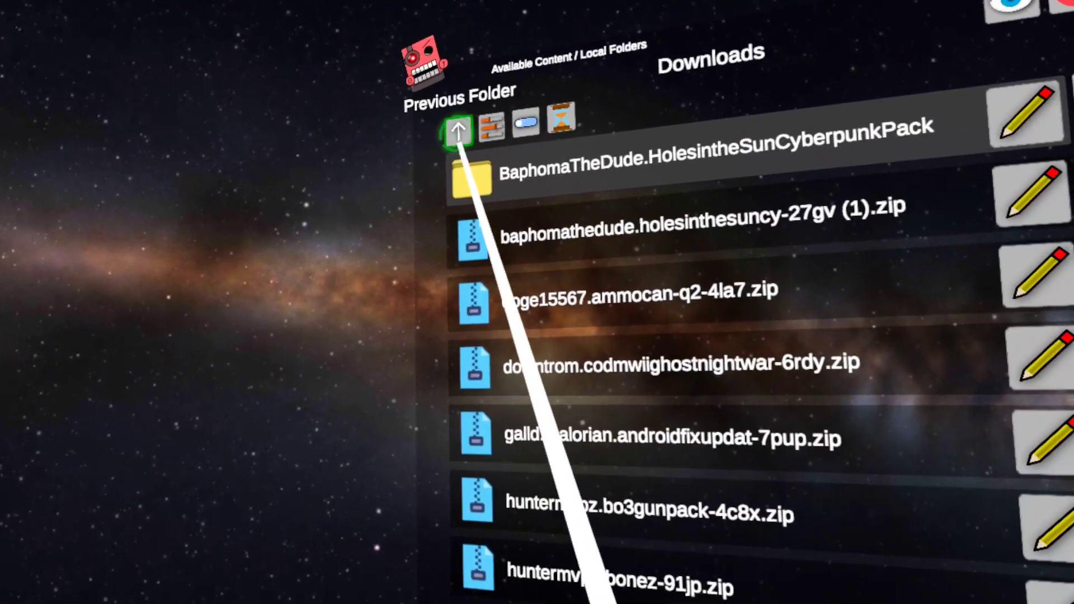
Step: Navigate back to Modding Information > BONELAB: Mods and view the scoped mod folder
click(458, 131)
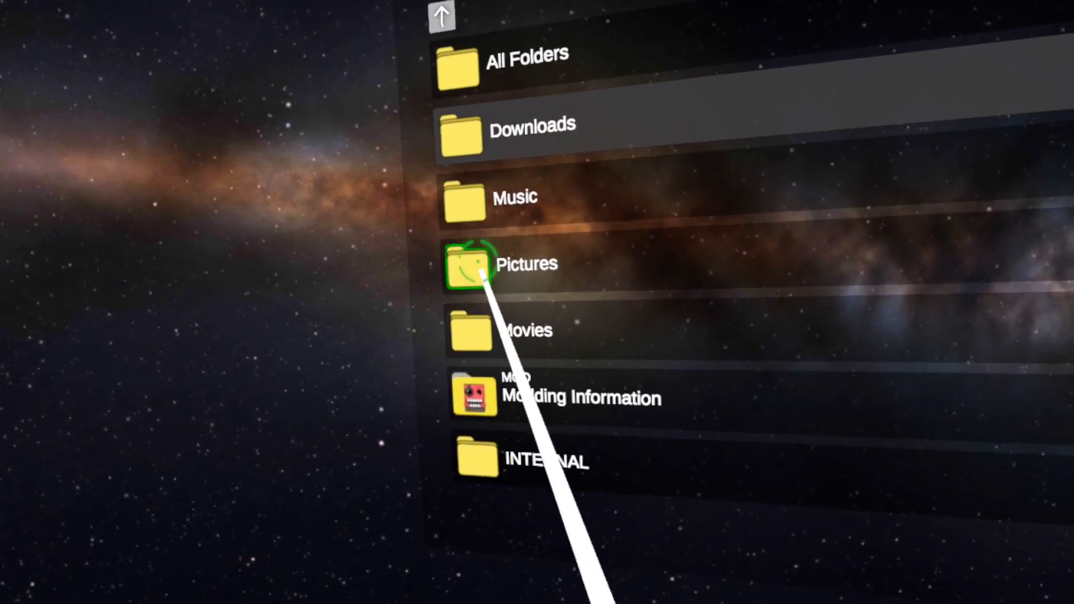
click(484, 343)
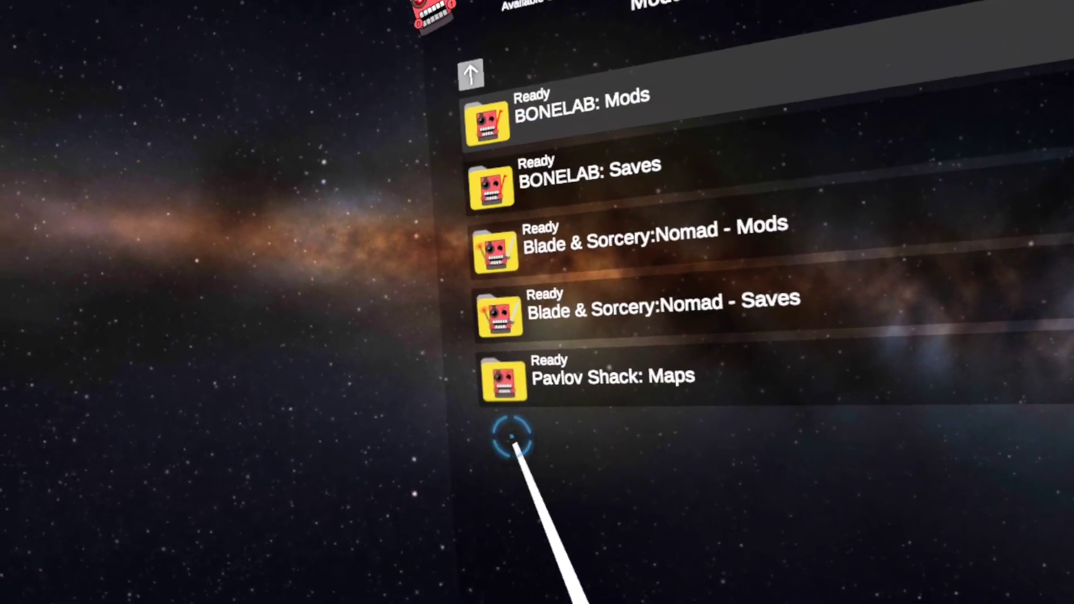
click(486, 125)
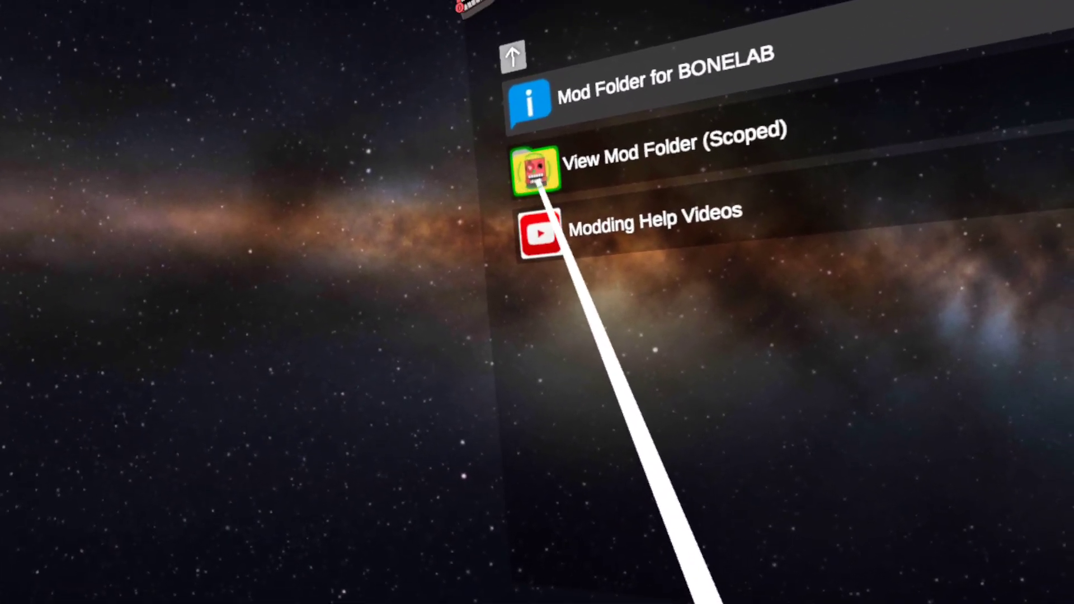
click(536, 179)
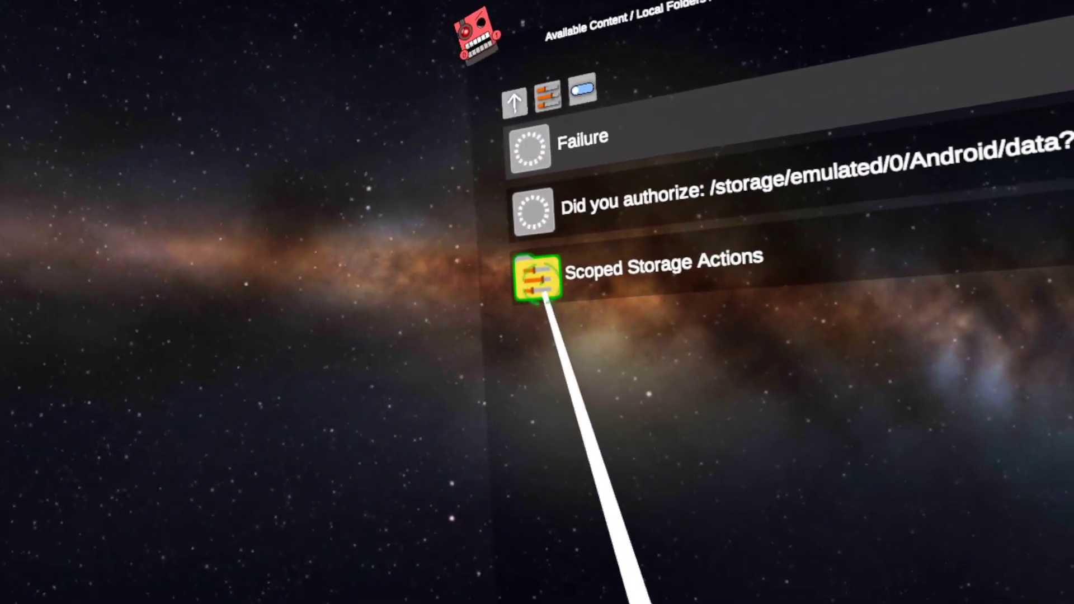
click(538, 290)
Step: Enable file management in the scoped mods folder and paste the copied cyberpunk pack folder
click(495, 278)
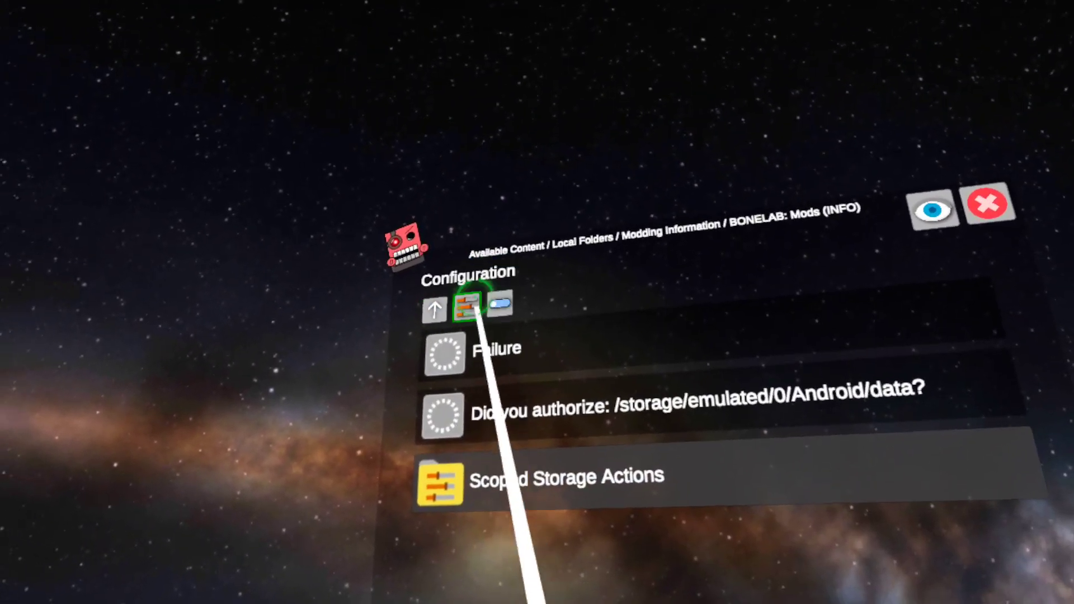
click(489, 256)
click(500, 215)
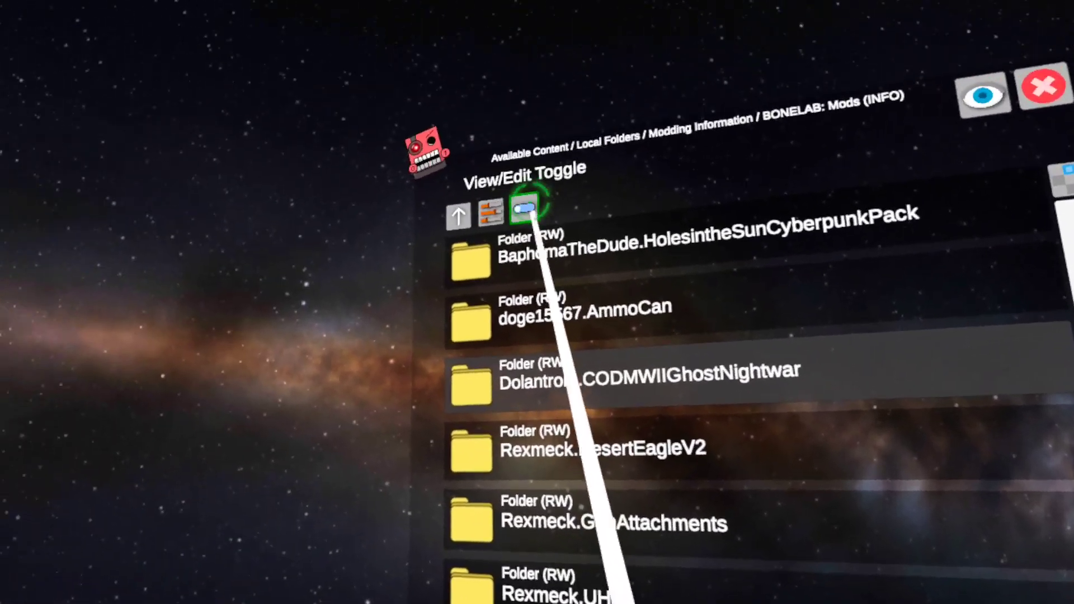
click(525, 208)
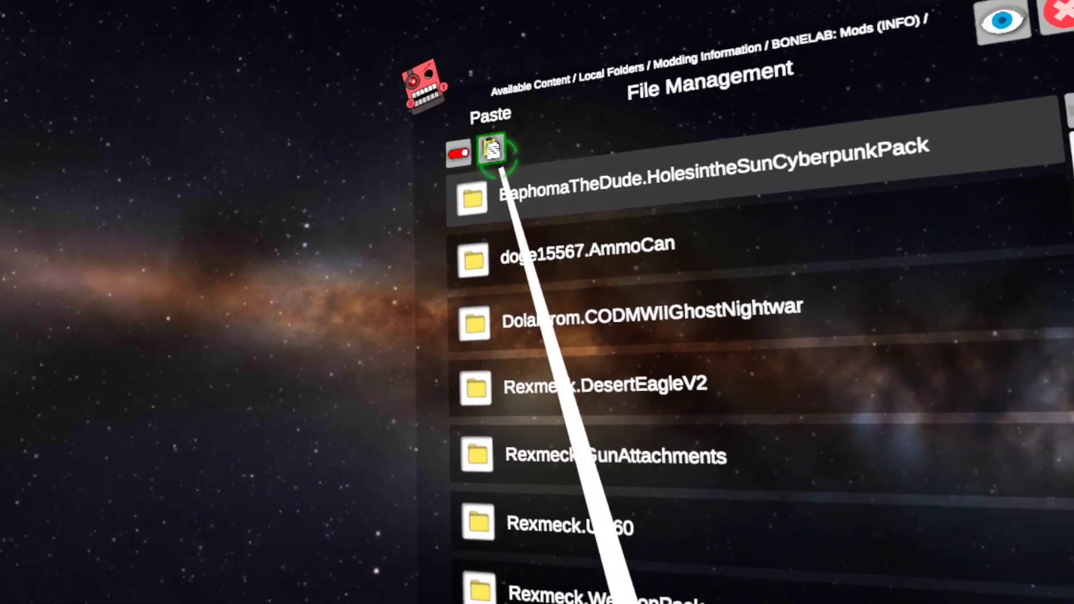
click(511, 186)
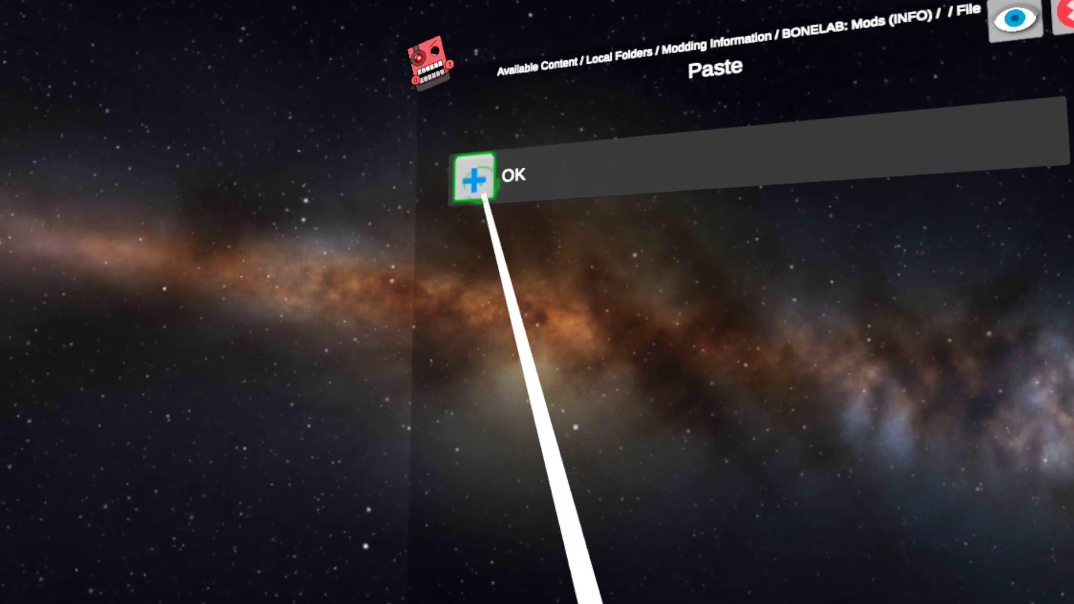
Step: Confirm the paste, then select the leftover holesinthesuncy zip and the cyberpunk pack folder
click(474, 180)
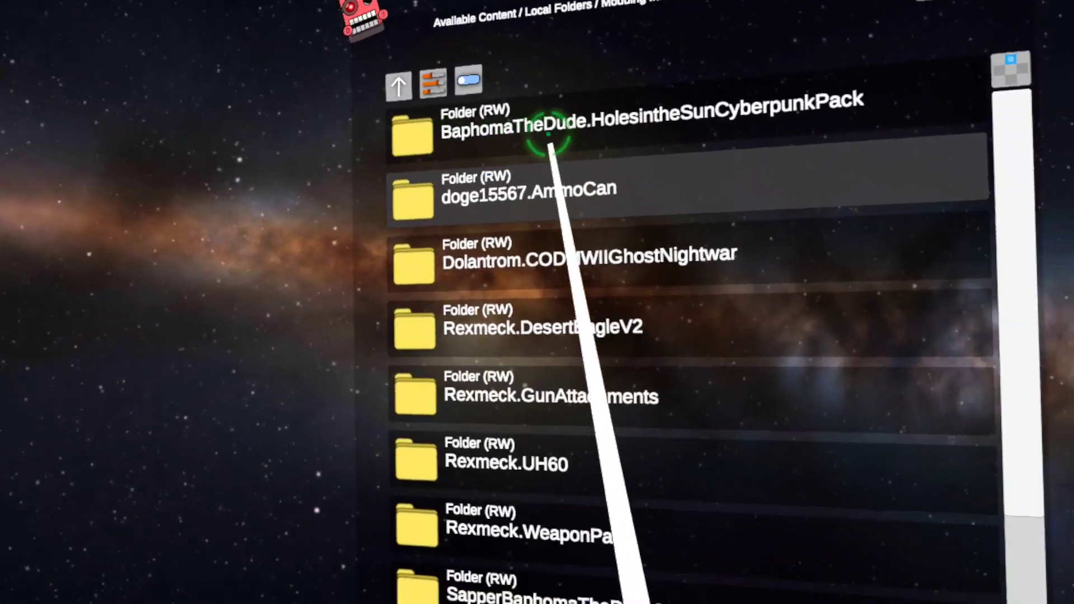
scroll(622, 287, down, 1)
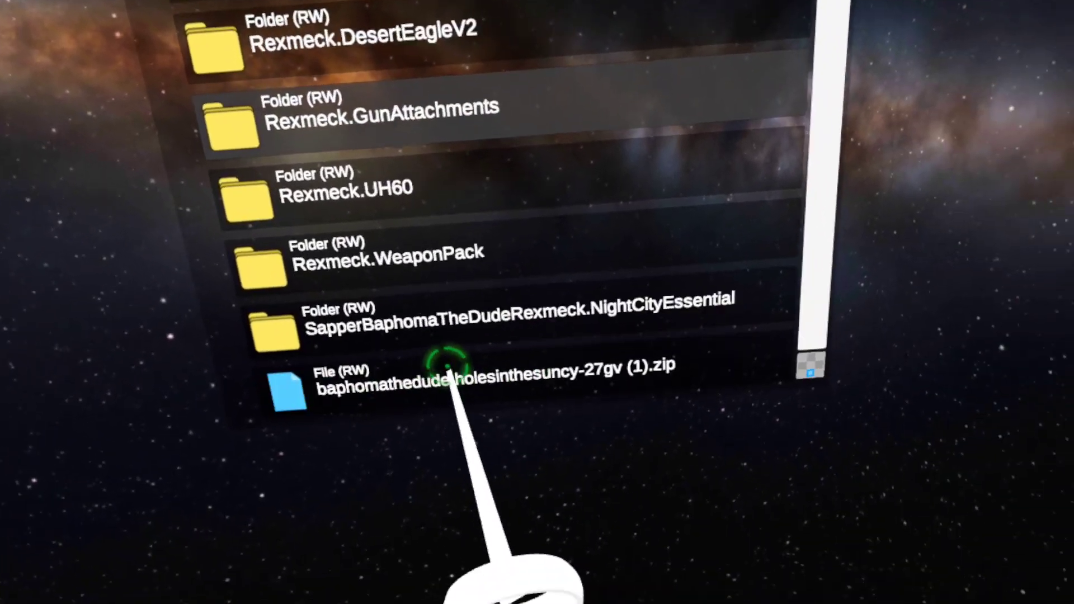
scroll(625, 390, up, 1)
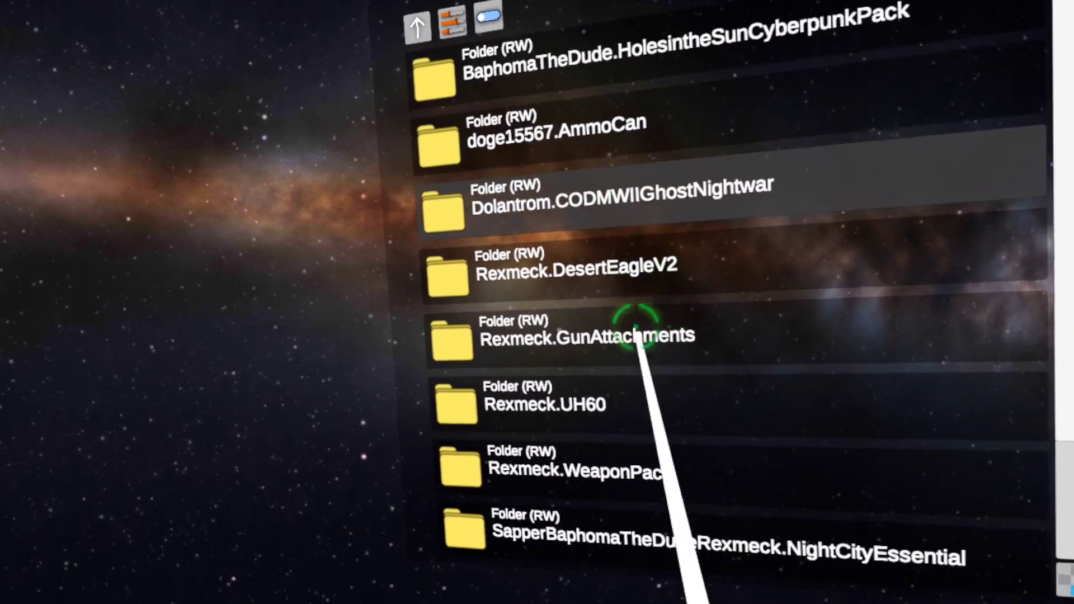
scroll(634, 336, down, 1)
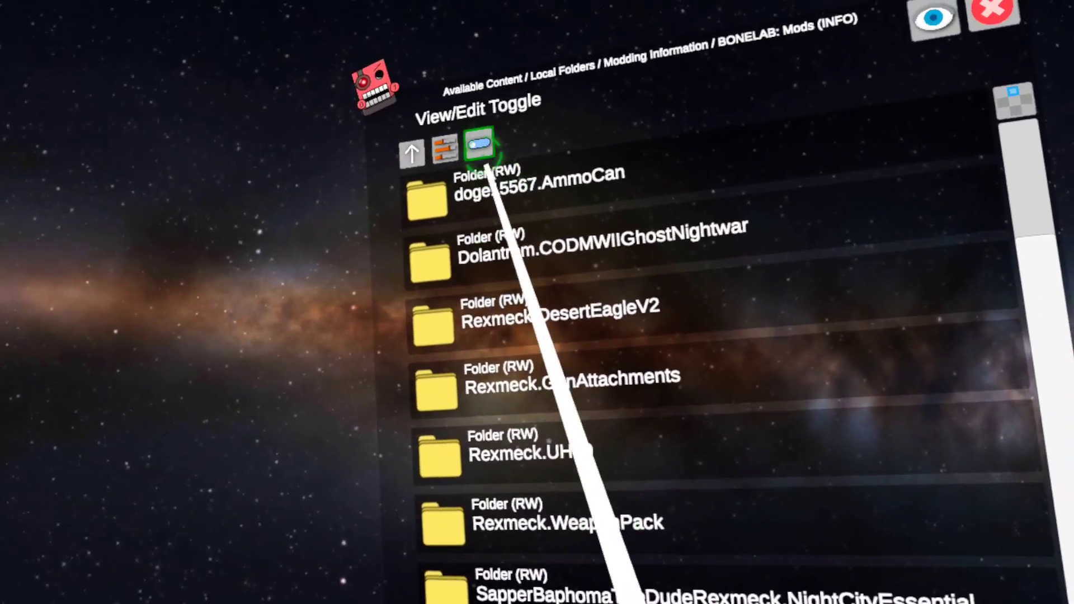
click(479, 149)
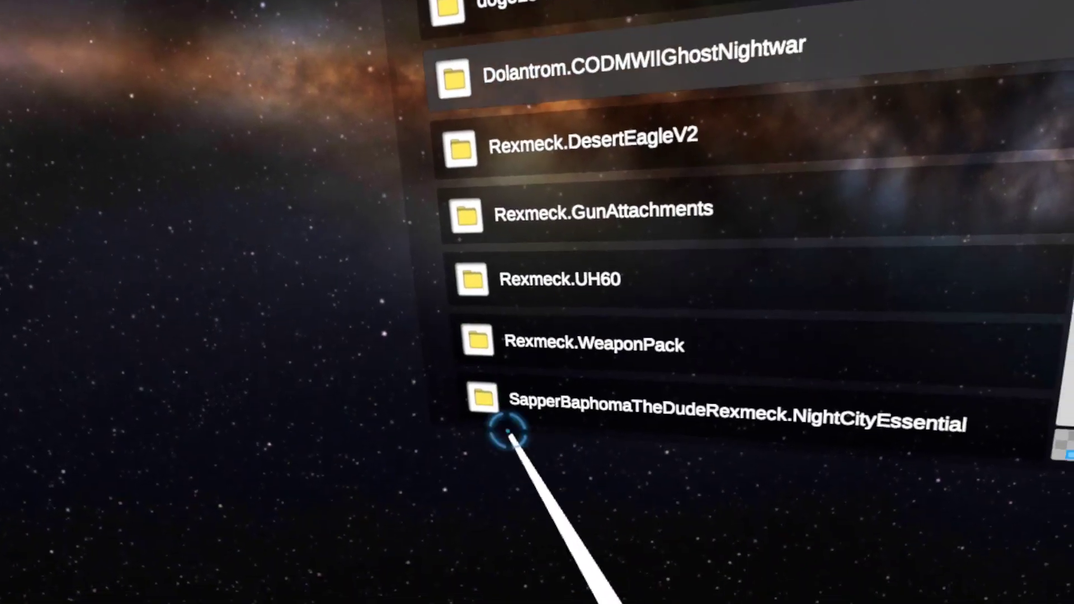
scroll(495, 411, down, 1)
click(475, 388)
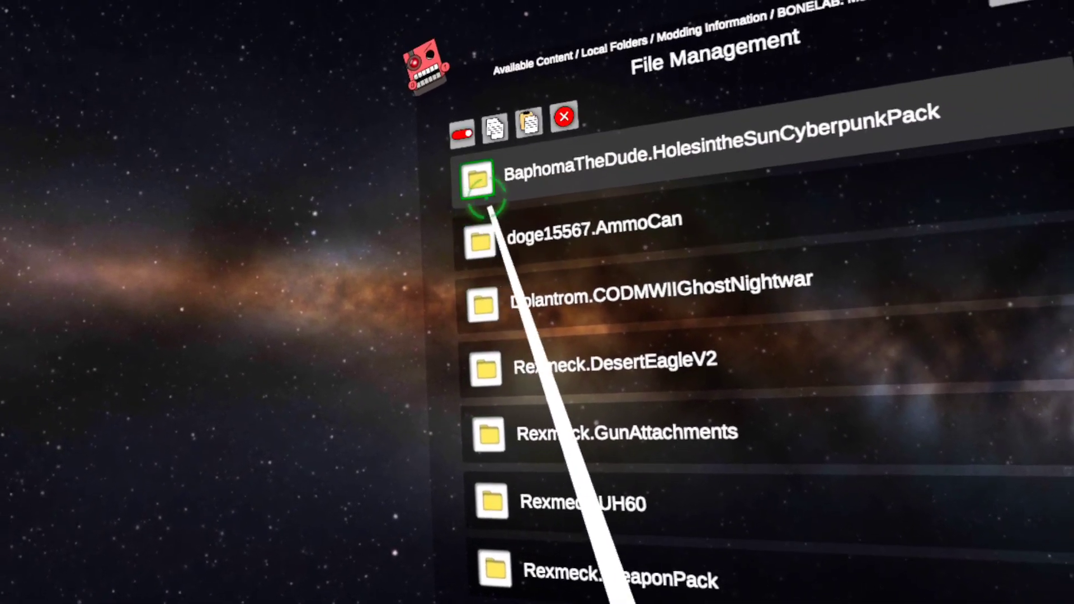
click(478, 180)
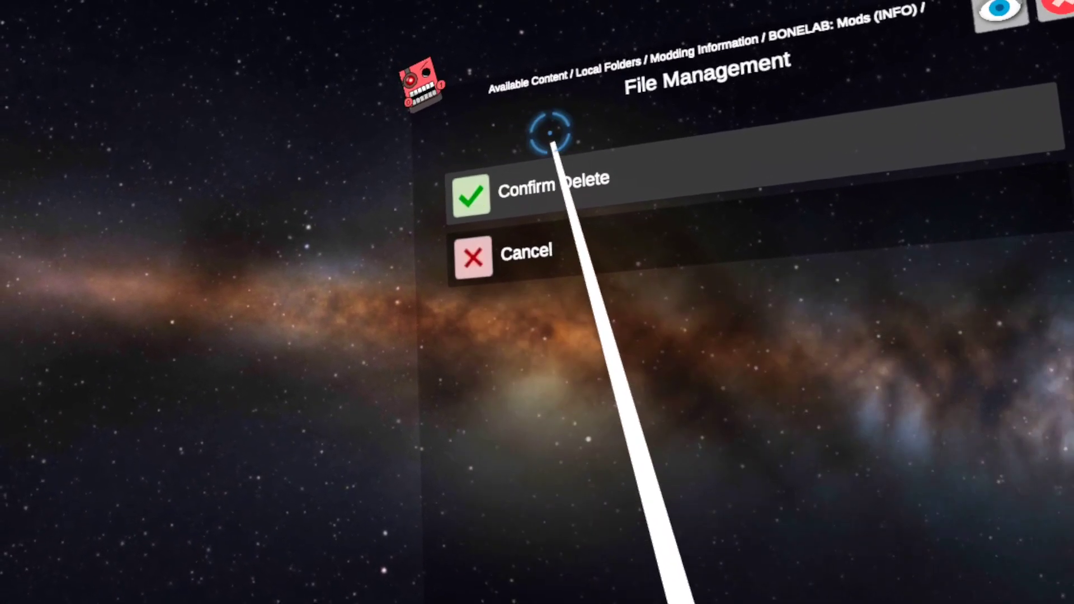
Step: Delete the selected items, reload, and paste the HolesintheSunCyberpunkPack folder into BONELAB: Mods again
click(482, 178)
click(451, 82)
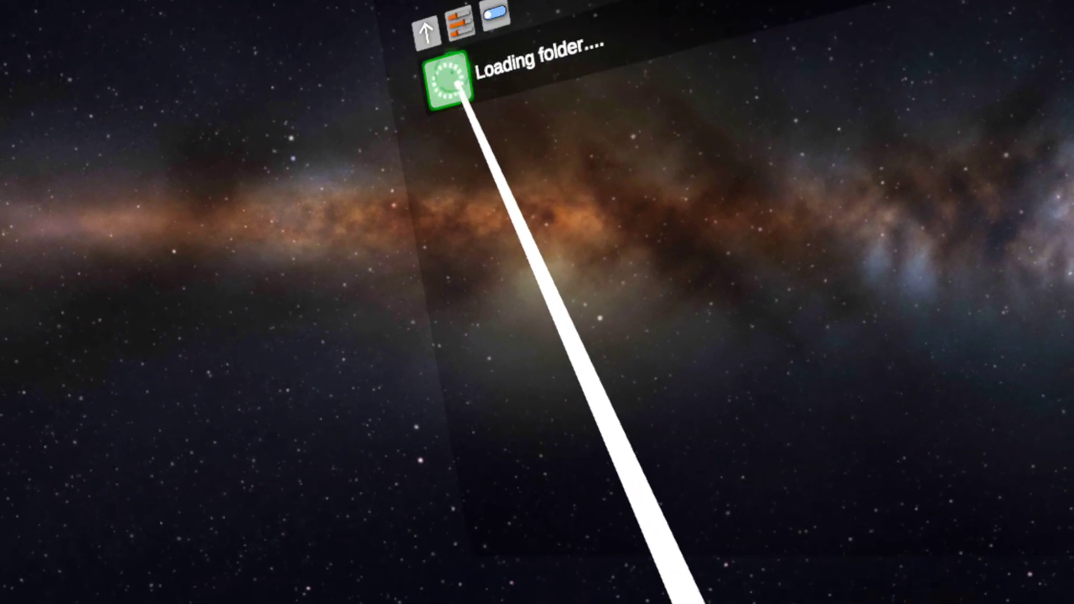
click(504, 26)
click(471, 40)
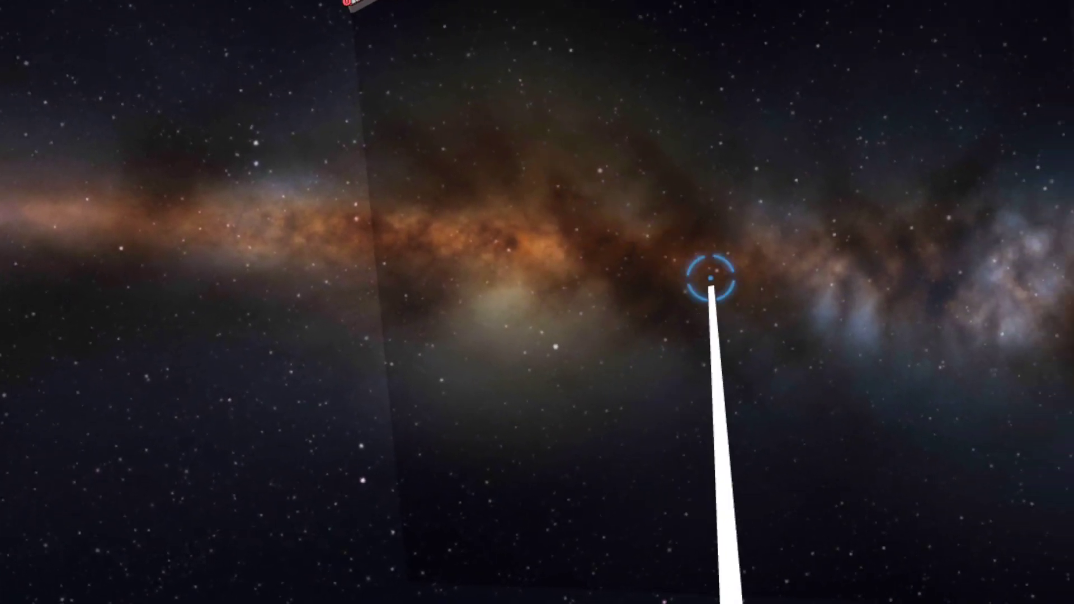
click(381, 128)
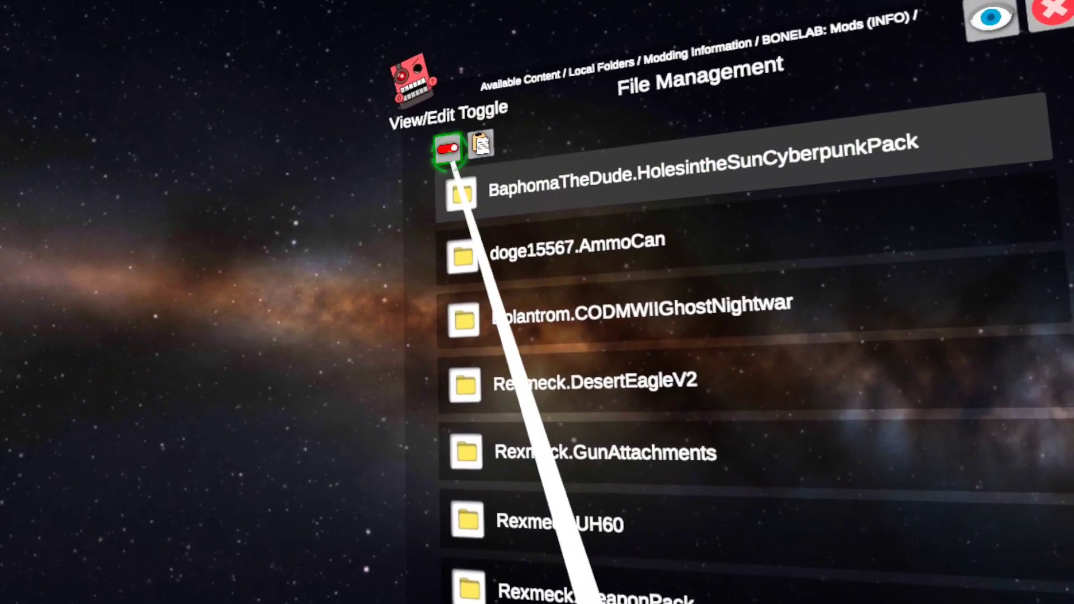
Step: Leave edit mode and enter the SapperBaphoma NightCityEssential mod folder
click(382, 116)
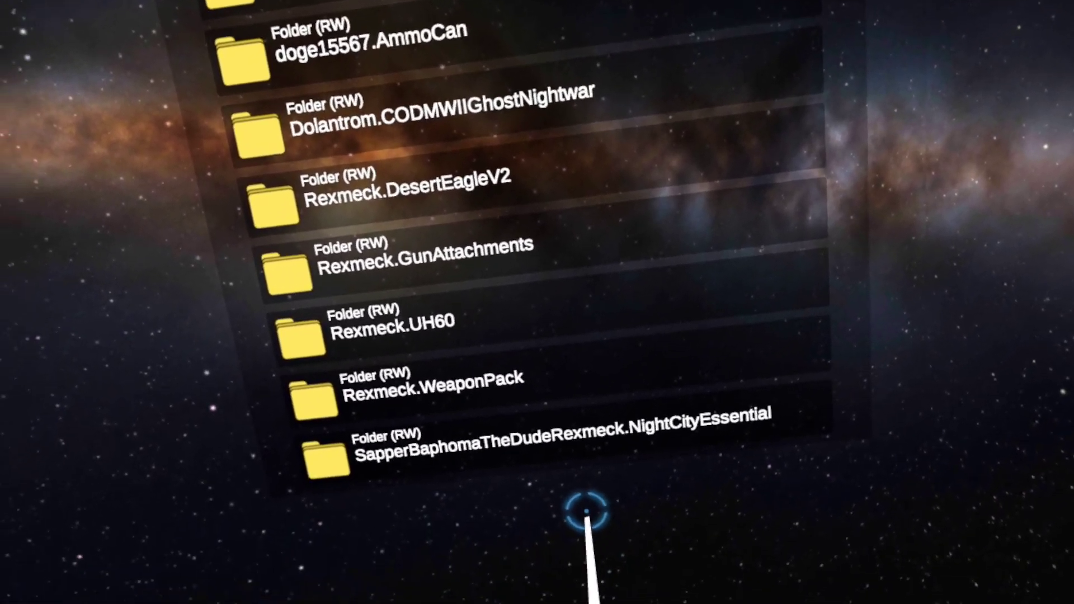
click(570, 449)
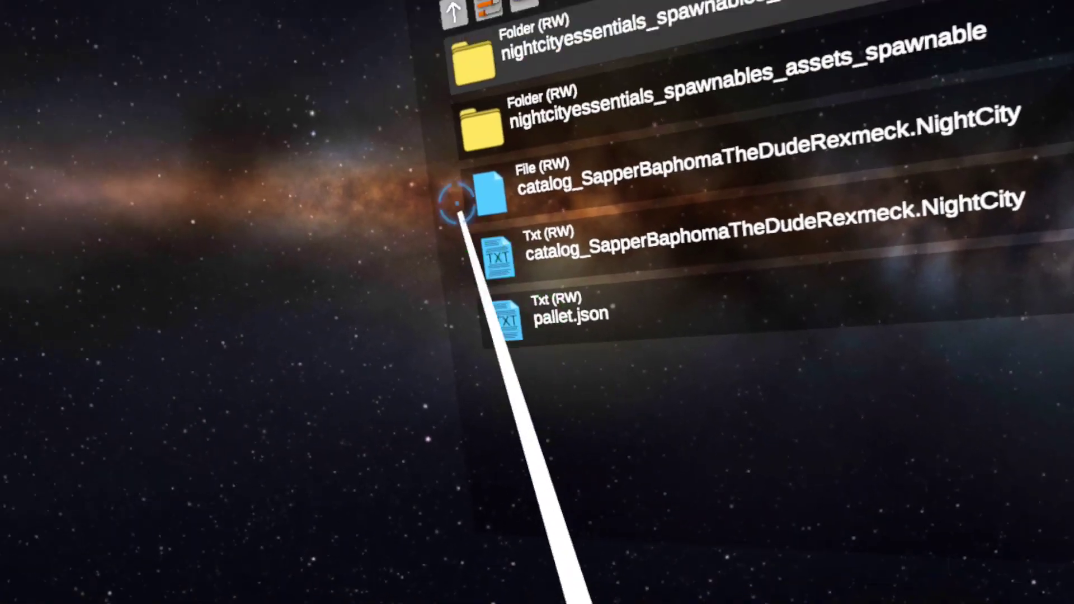
Step: Go up three folder levels past Modding Information to the root Local Folders list
click(443, 44)
click(442, 44)
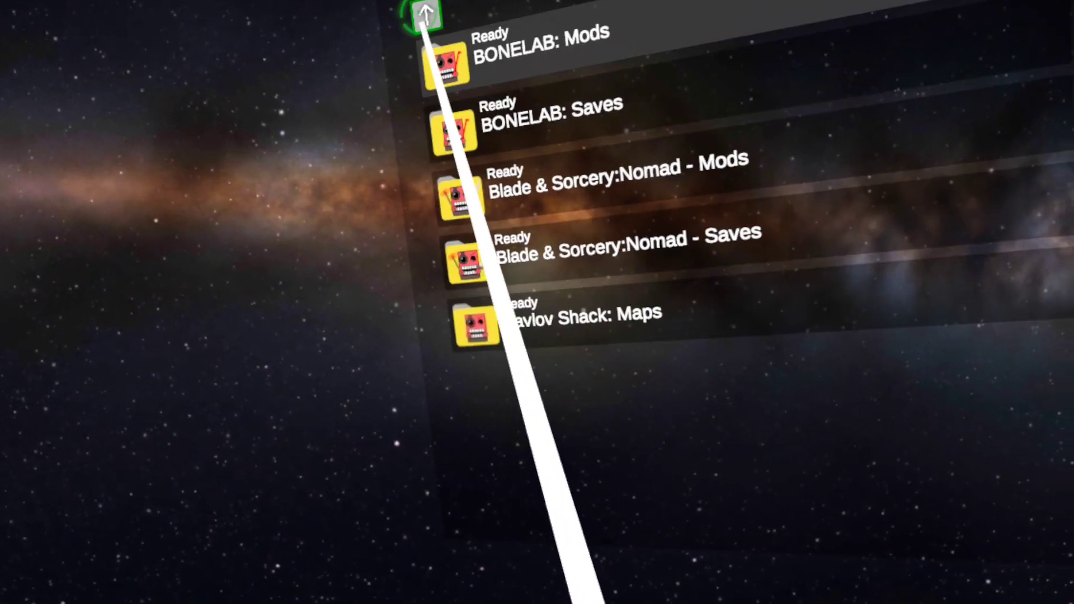
click(424, 22)
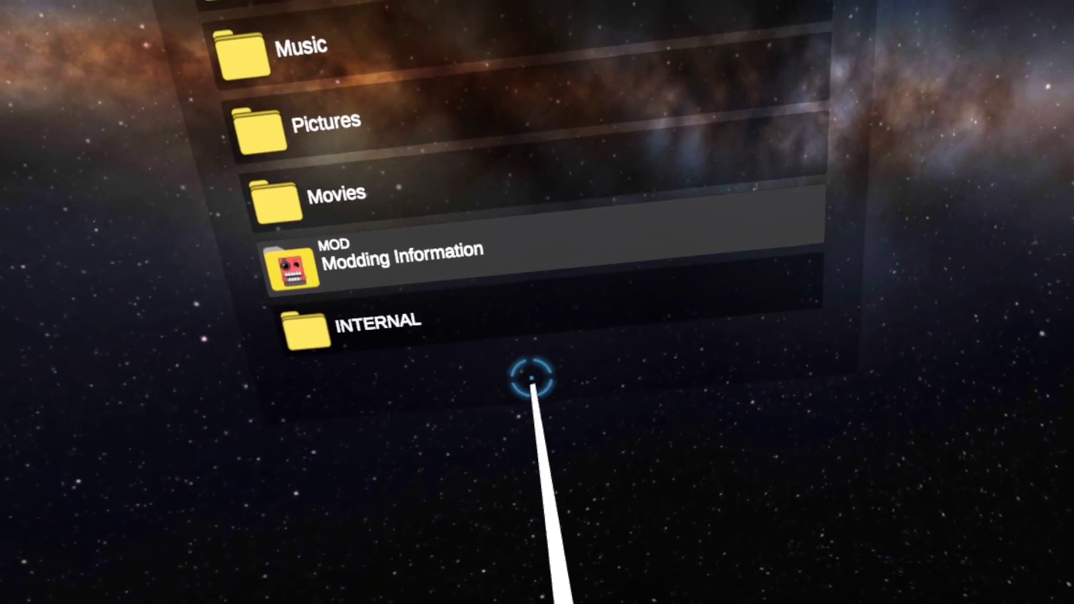